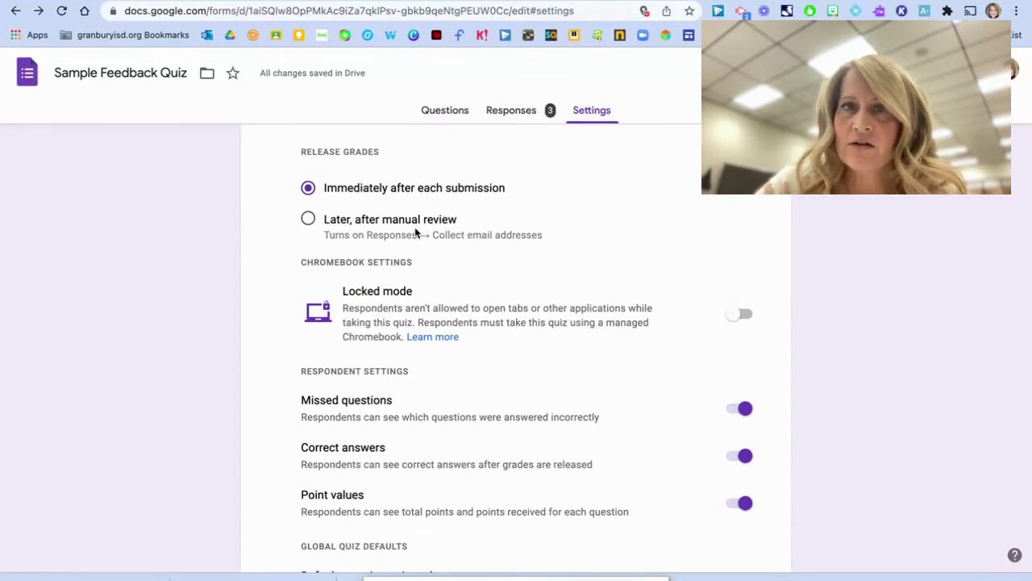
- Stop respondents from seeing correct answers after grades are released, and expand the quiz's response collection settings
scroll(415, 233, down, 3)
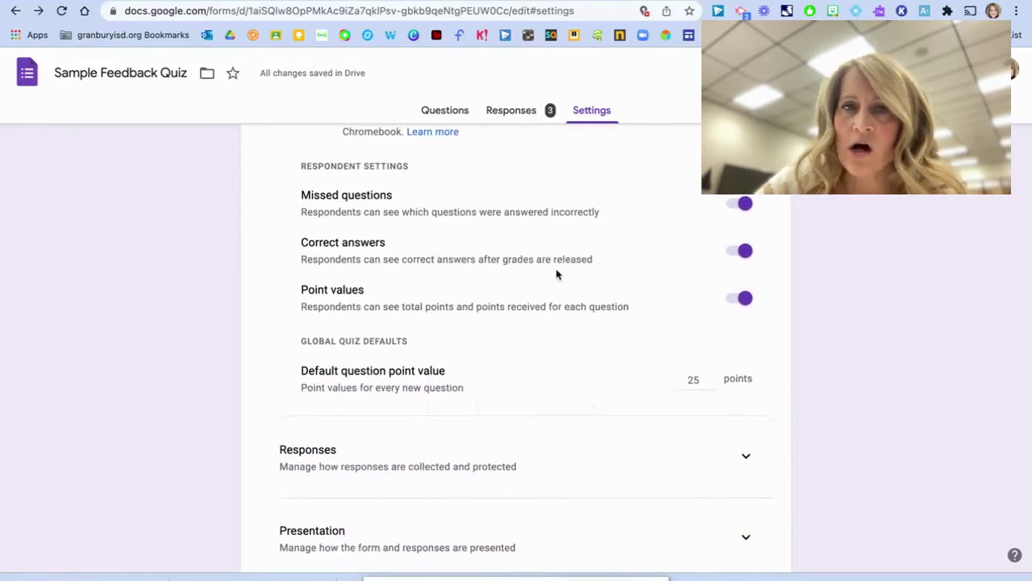
click(739, 253)
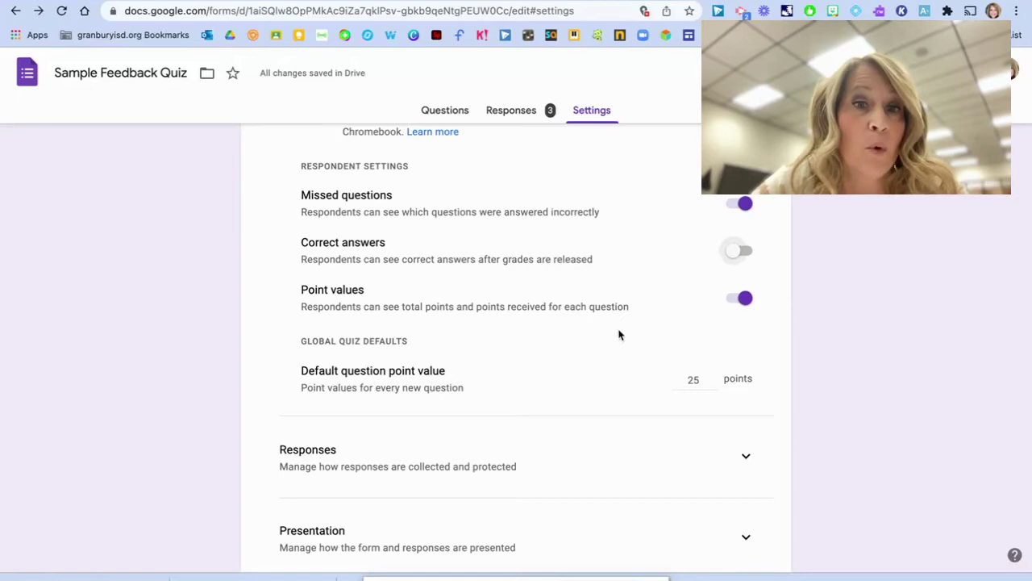
scroll(610, 332, down, 3)
scroll(645, 323, down, 2)
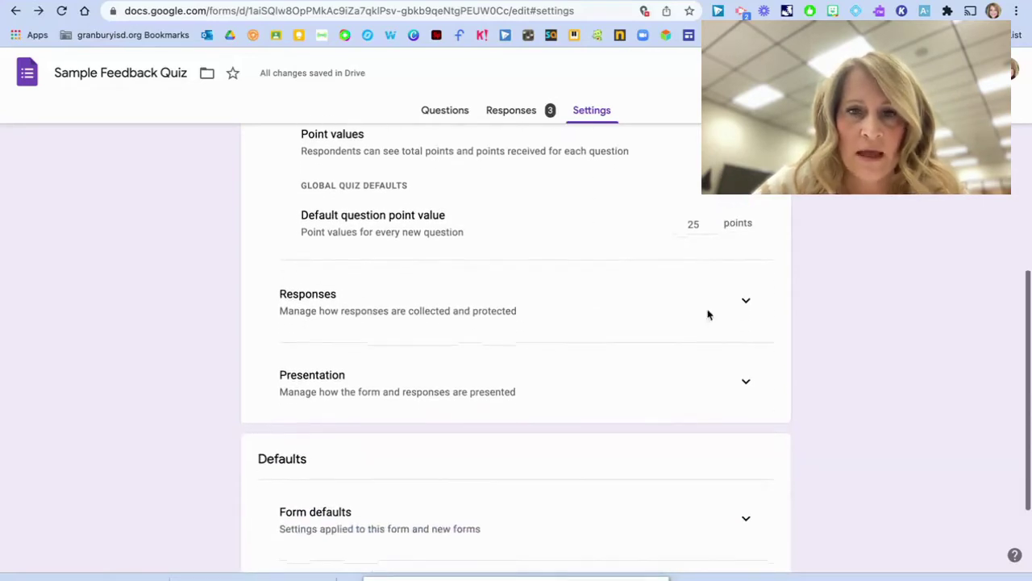
click(746, 302)
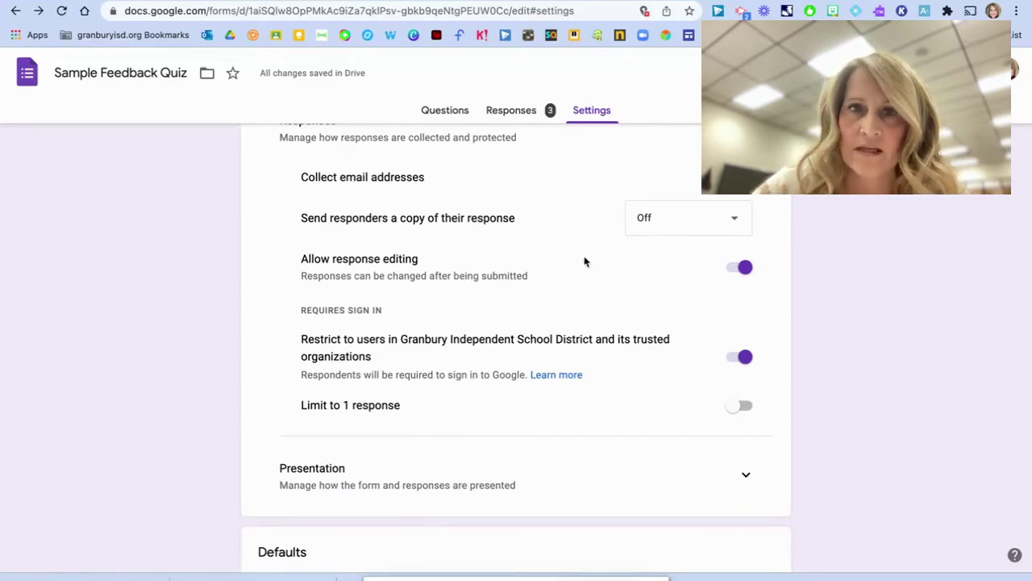
- Return to the quiz questions, look over the Denver-to-Columbus question, and reload the form
click(446, 113)
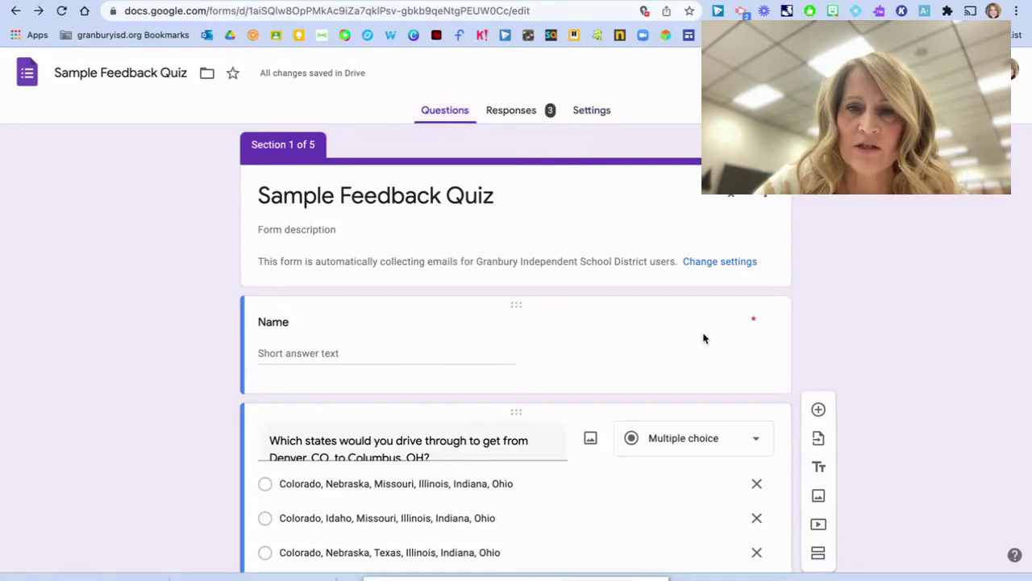
scroll(703, 338, down, 5)
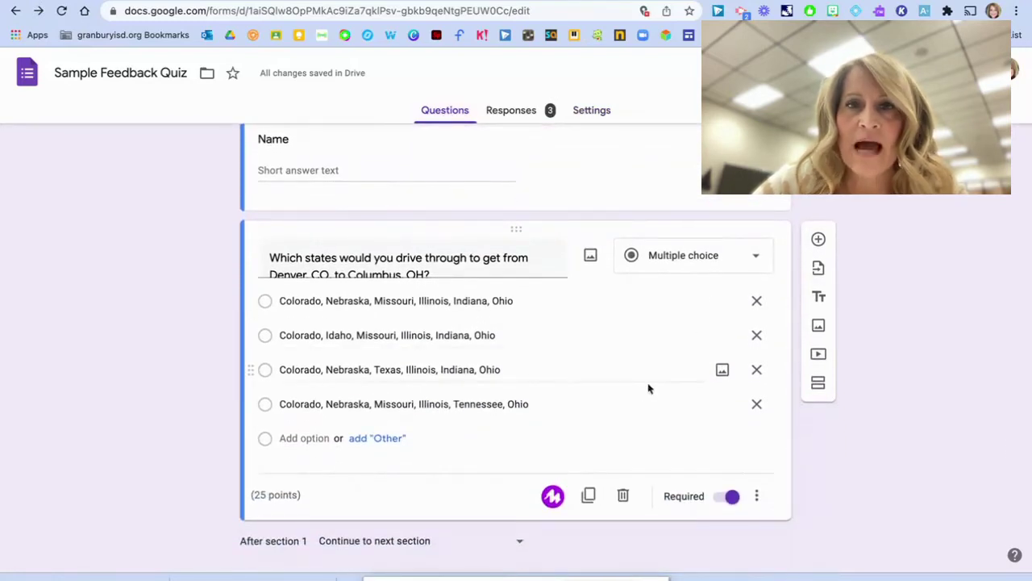
click(605, 417)
click(553, 457)
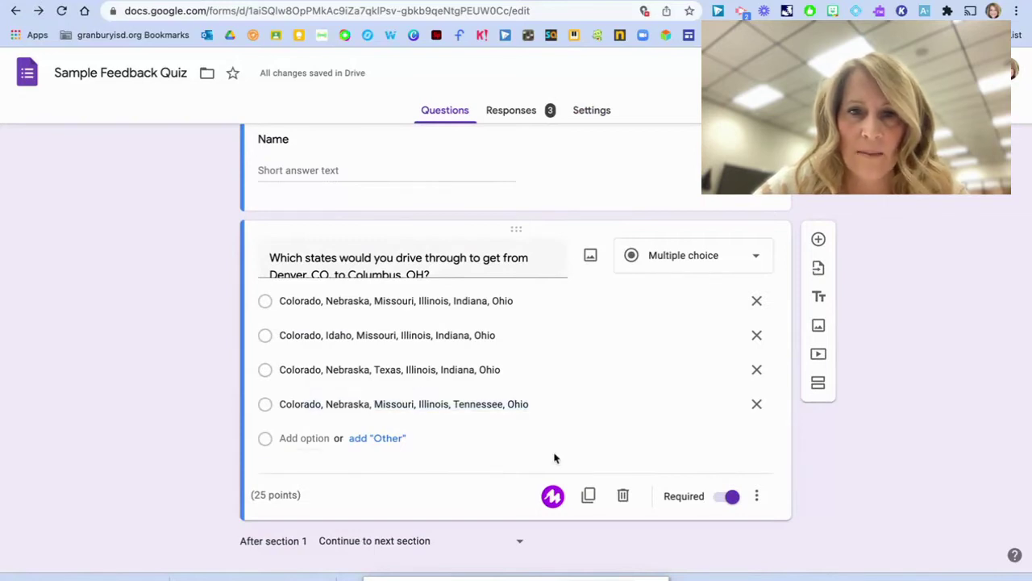
click(376, 180)
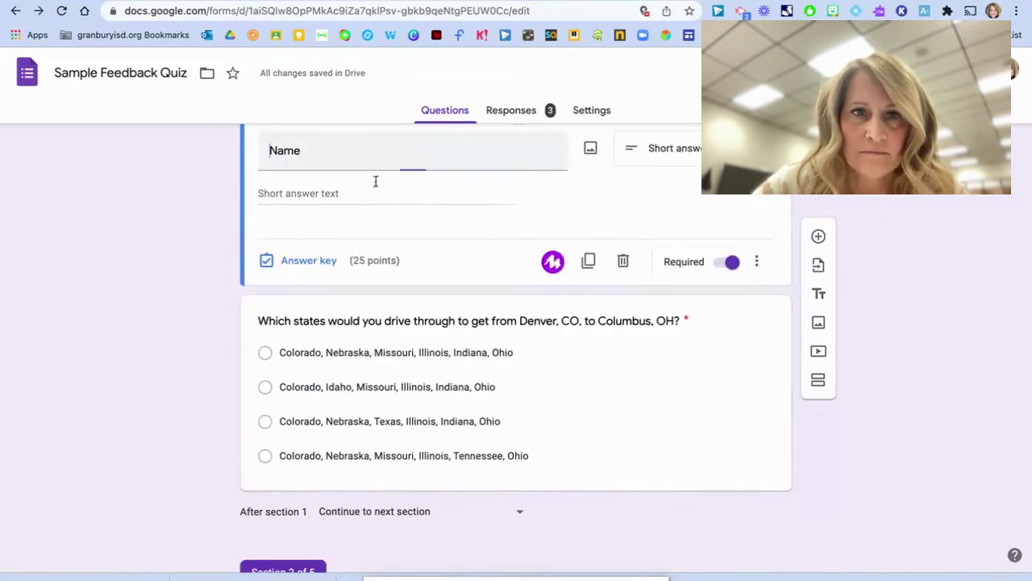
click(398, 445)
scroll(399, 445, down, 1)
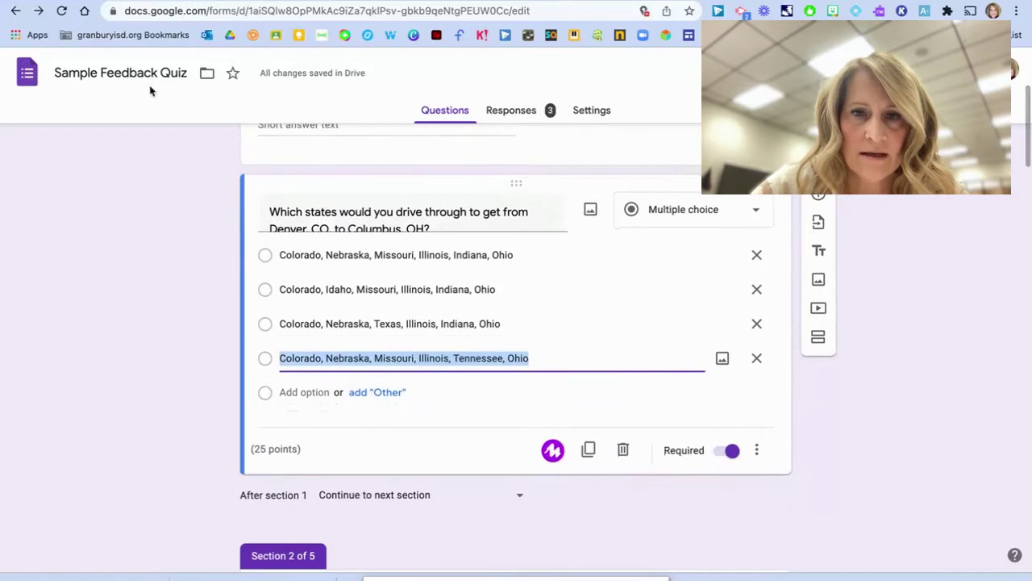
click(63, 15)
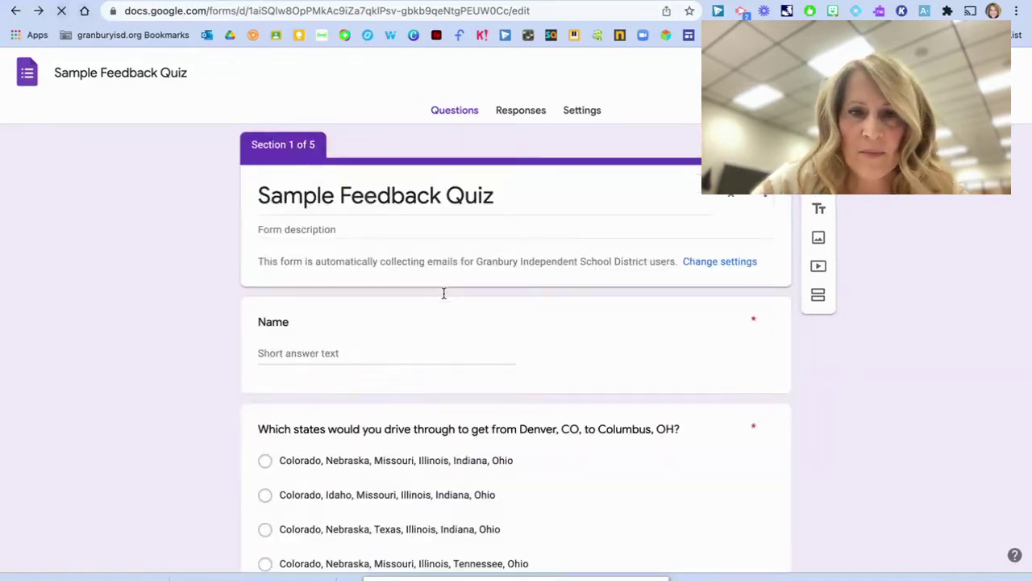
- Set "Colorado, Nebraska, Missouri, Illinois, Indiana, Ohio" as the Denver-to-Columbus question's correct answer, and open its feedback for incorrect answers
click(454, 326)
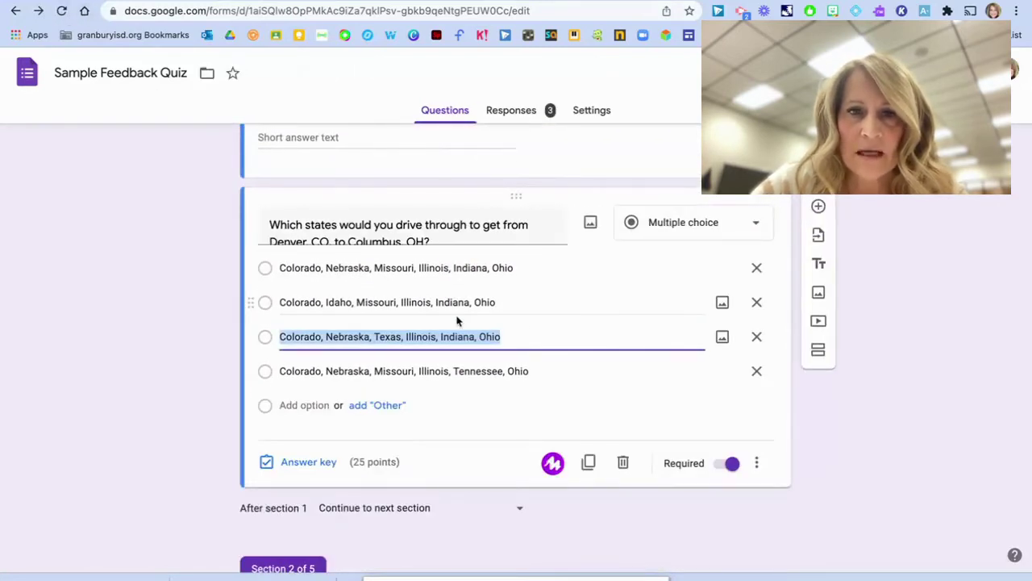
click(309, 463)
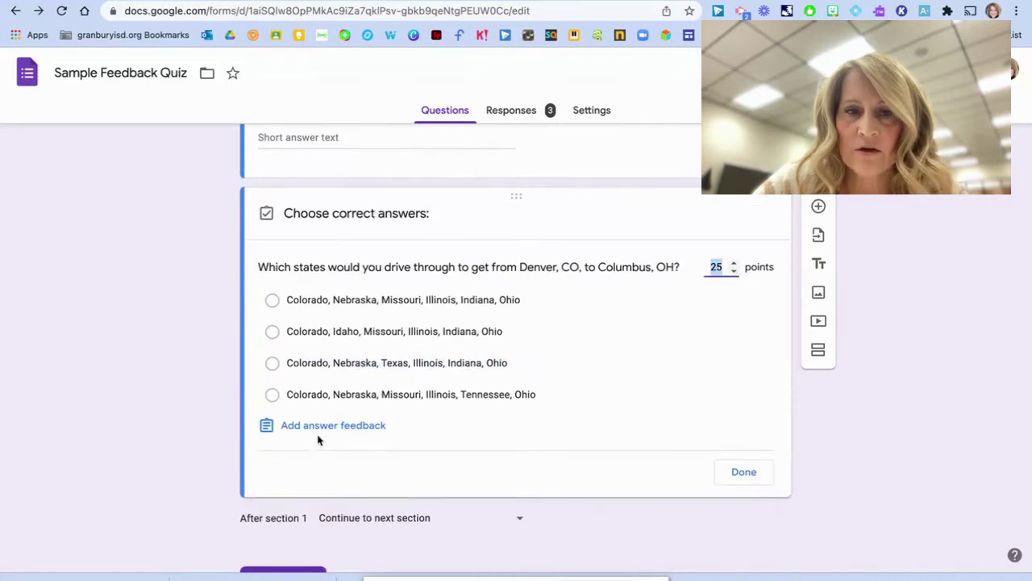
click(273, 300)
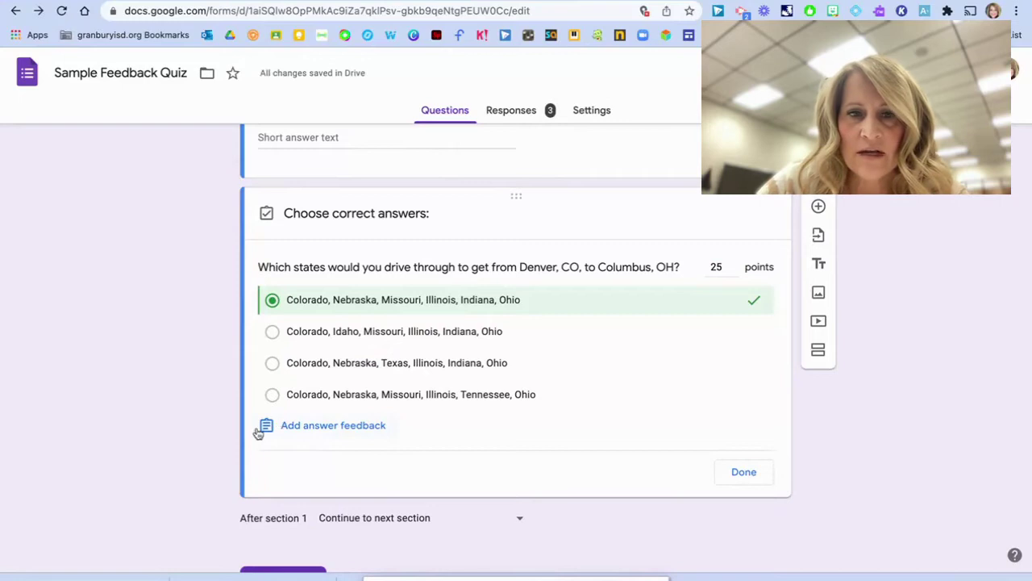
click(319, 425)
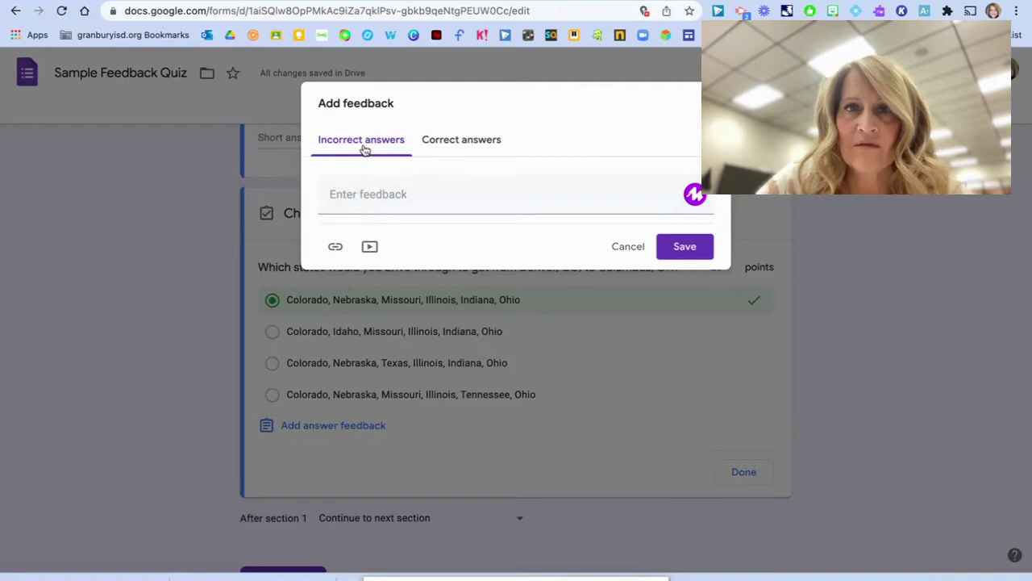
click(376, 200)
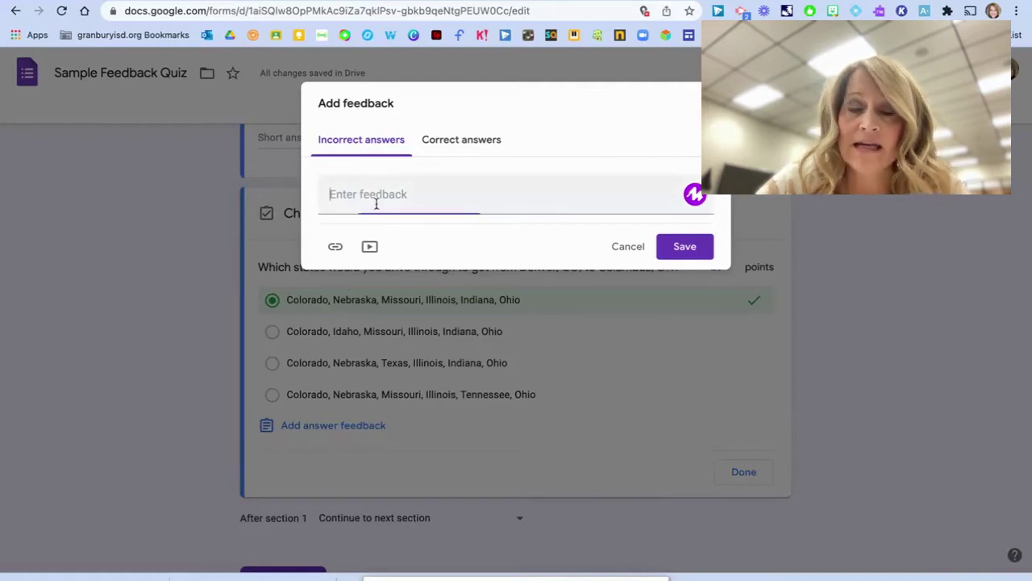
text(Incorre)
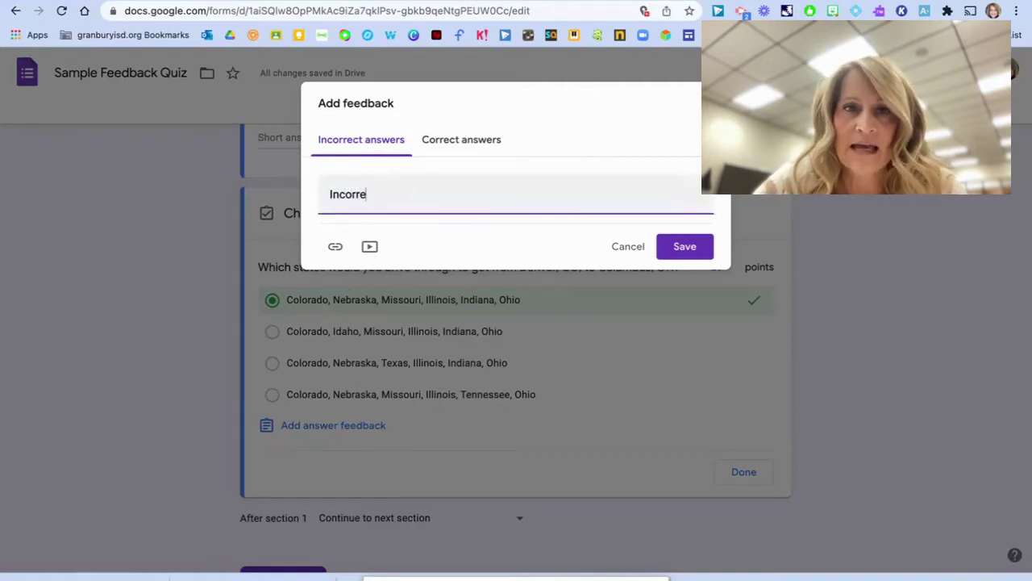
text(ct. )
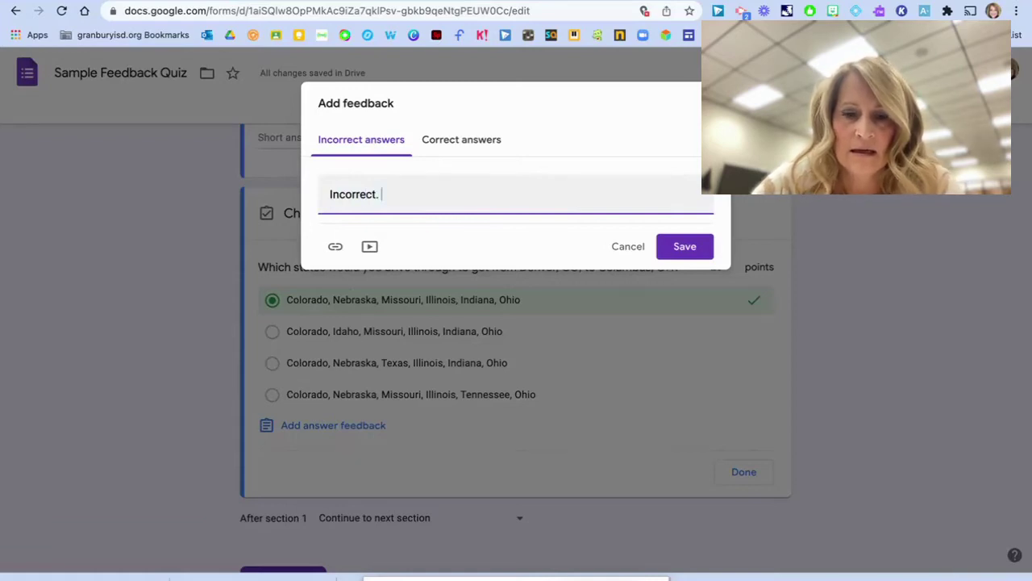
text(Check out the US)
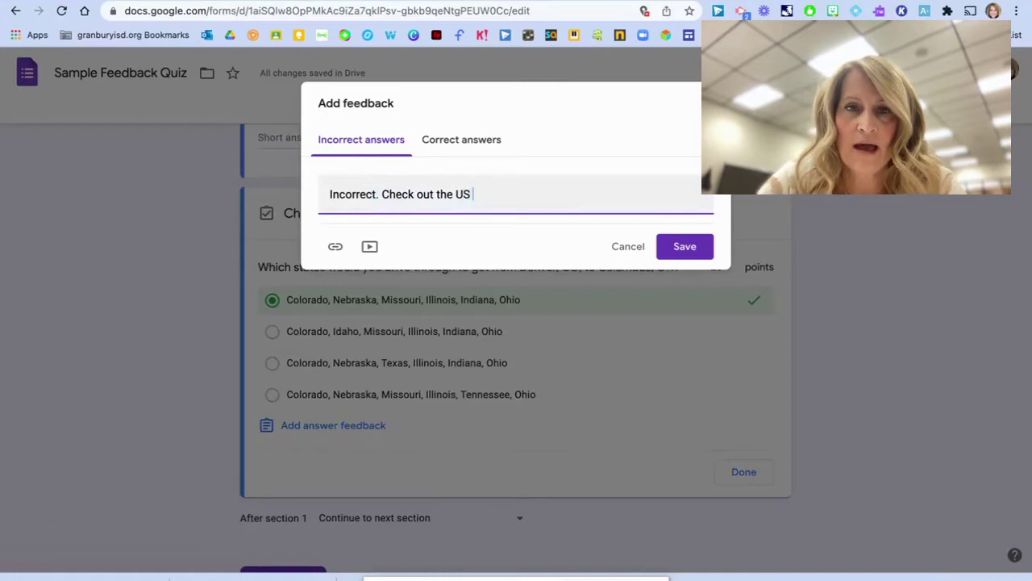
key(super+a)
text(M)
key(BackSpace)
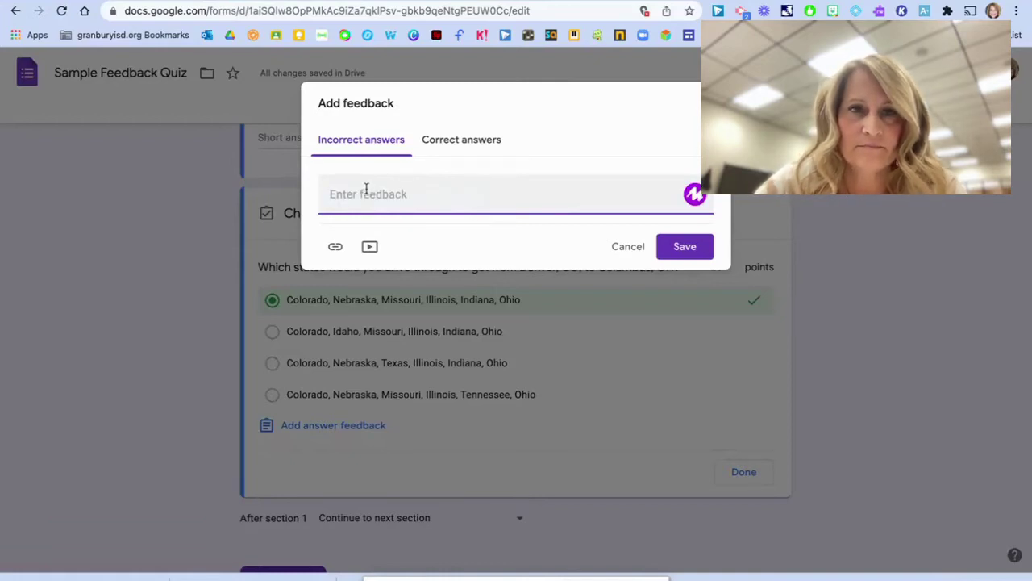
- Write the incorrect-answer feedback "Check out the US Map to plot the direct route."
text(Check out the US)
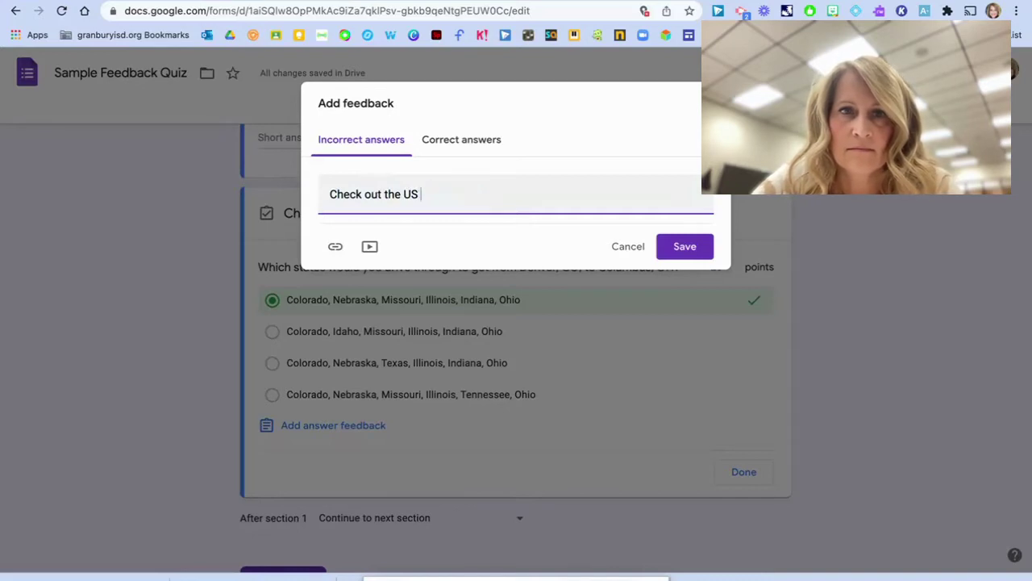
text(D ap to plot the direct route.)
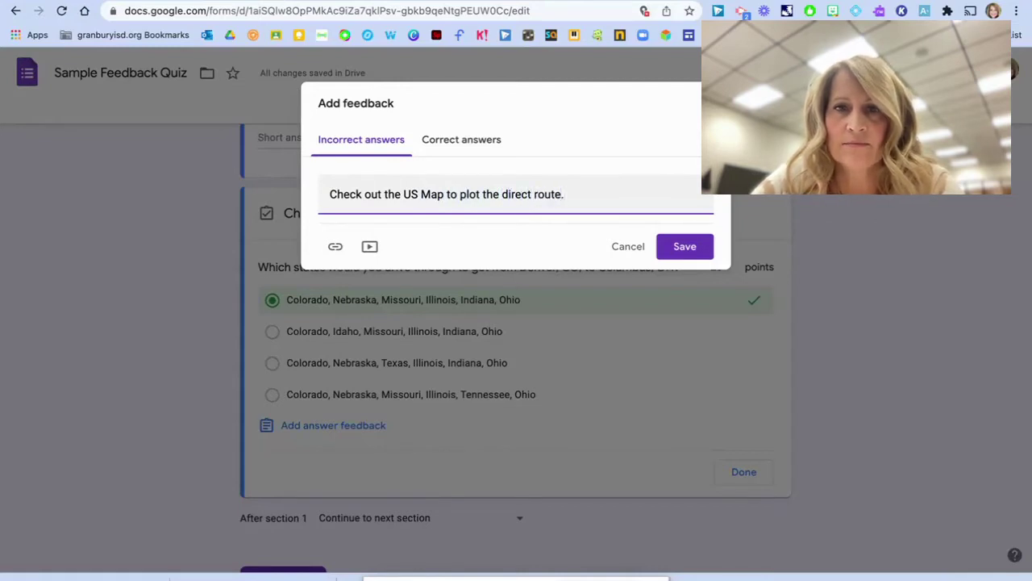
- Start a link in the incorrect-answer feedback, and copy the share link for the United States from Google Maps
click(335, 248)
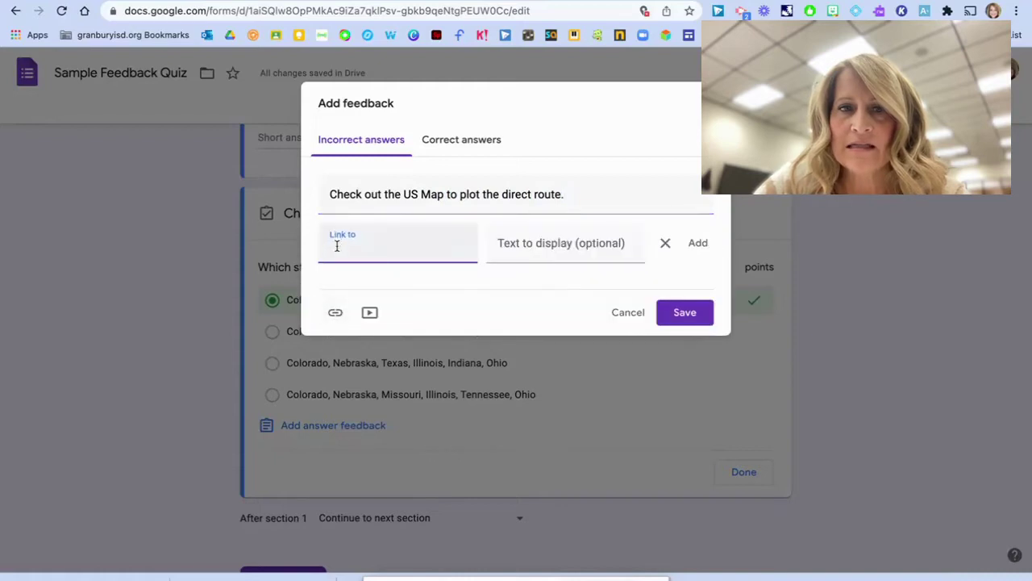
click(418, 0)
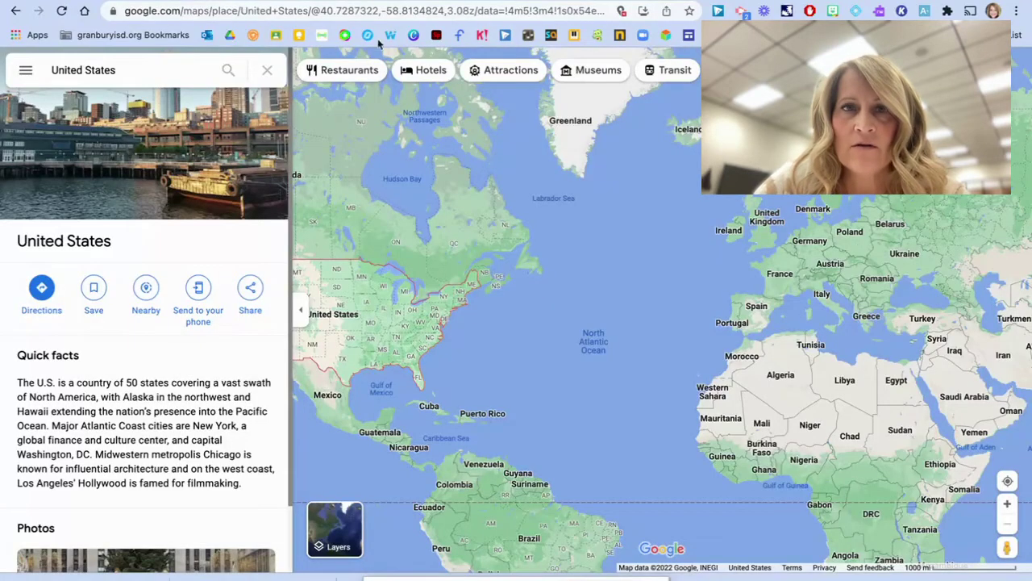
click(251, 295)
click(628, 337)
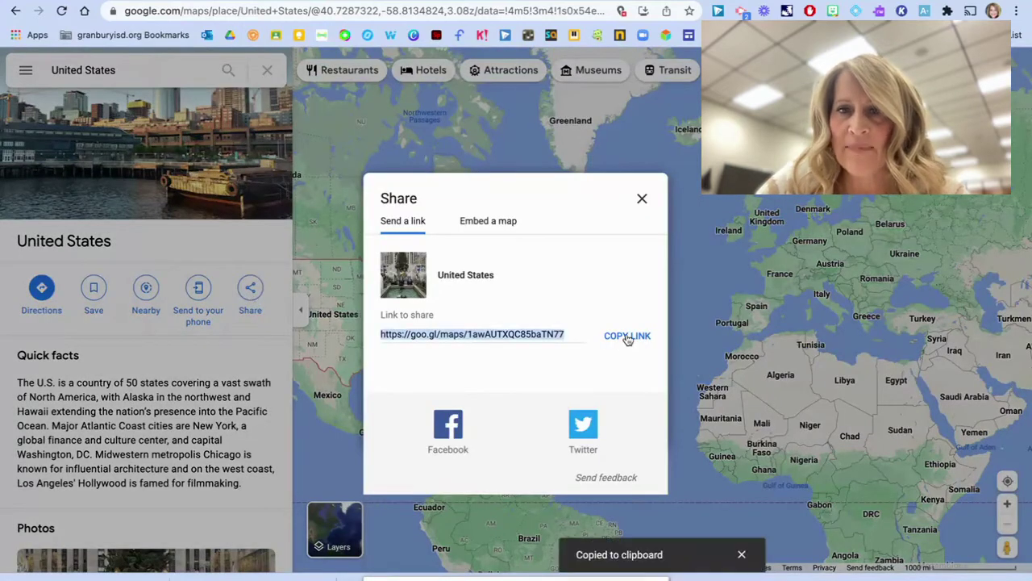
- Back in Google Forms, add the copied map link to the feedback with the display text "Click Here" and save the answer key
click(334, 3)
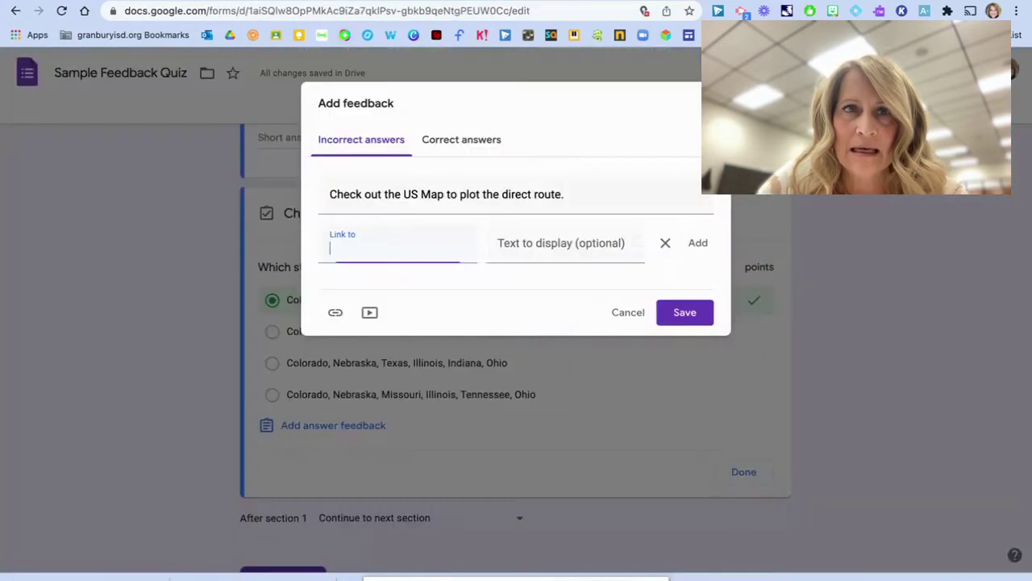
key(ctrl+v)
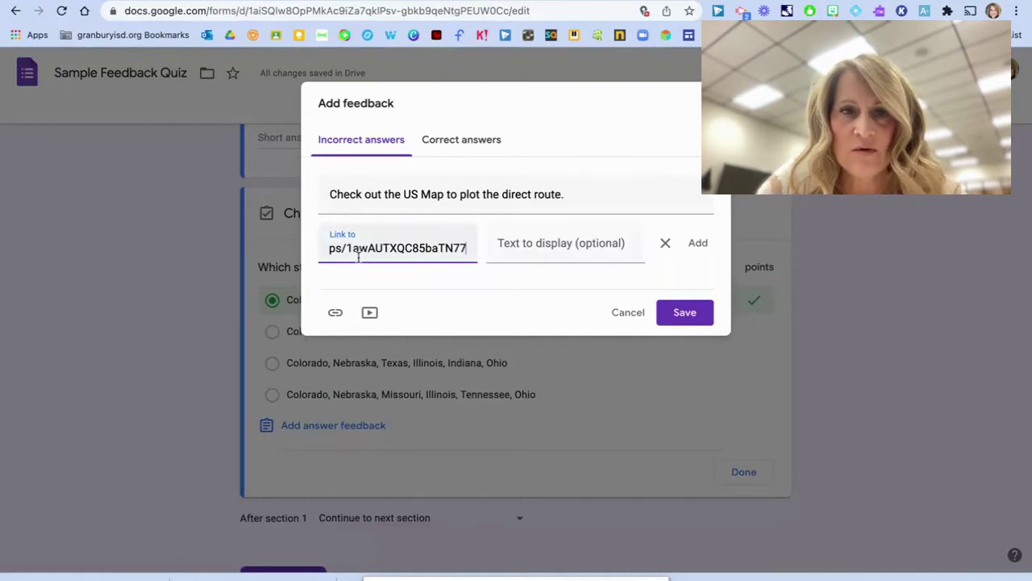
click(581, 244)
text(Click Here)
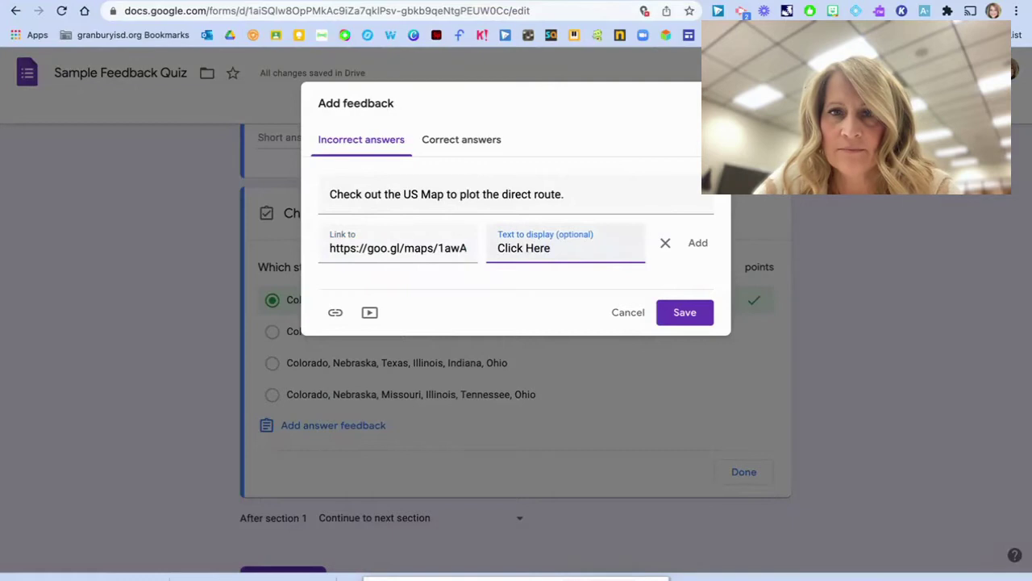
click(700, 245)
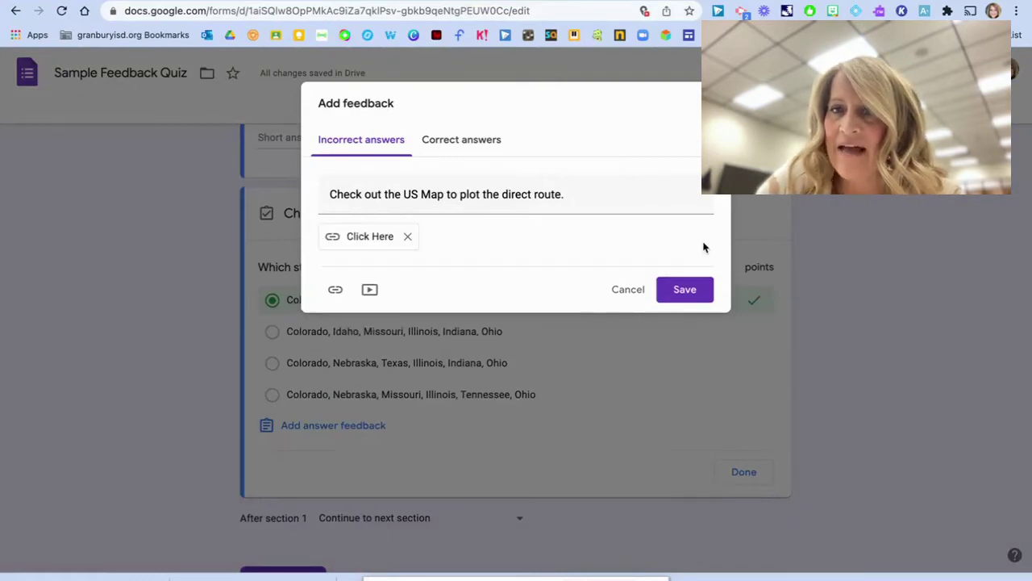
click(675, 287)
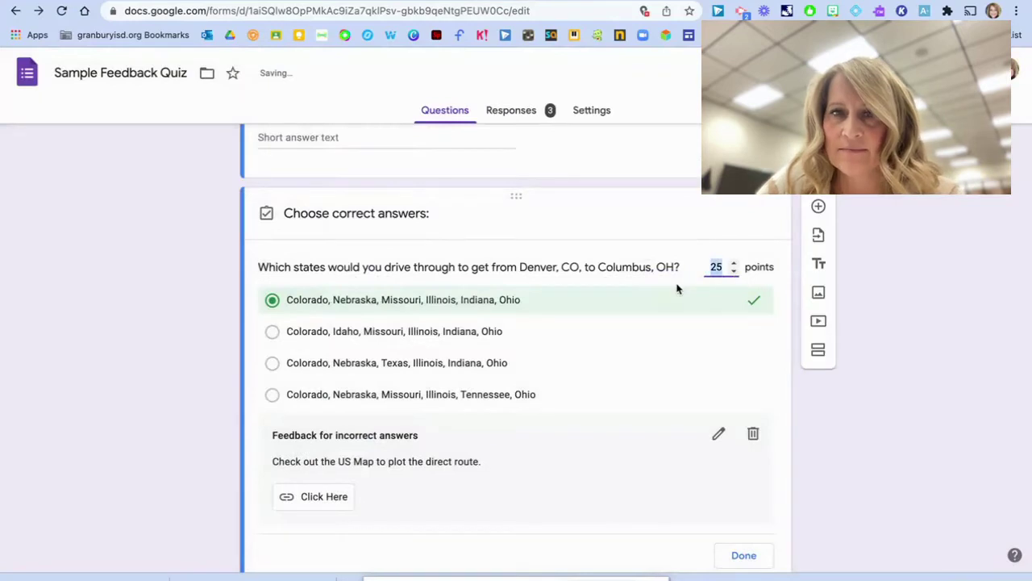
click(743, 518)
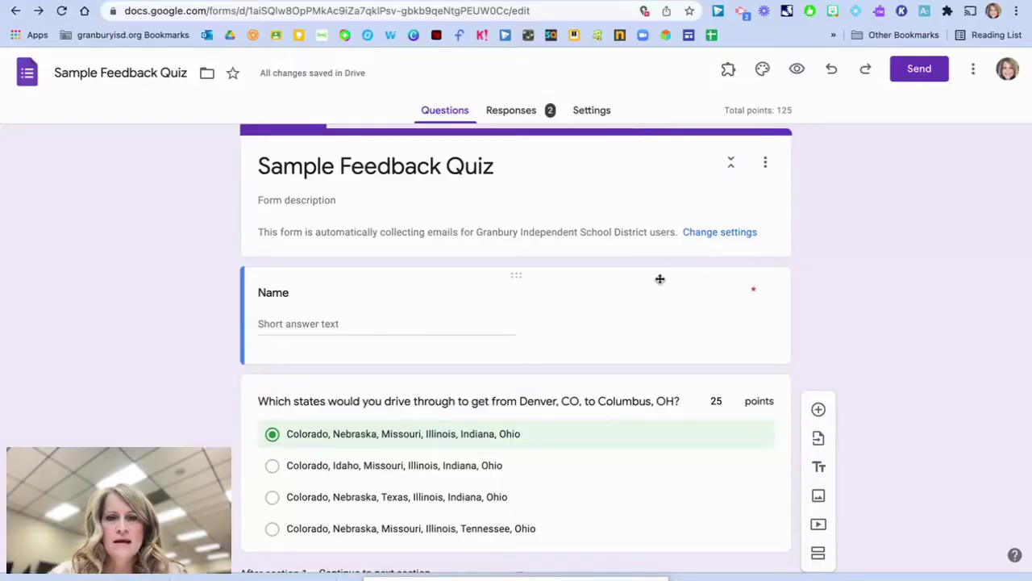
- Set 45 as the correct answer to the starfish question in the Math section
scroll(660, 279, down, 6)
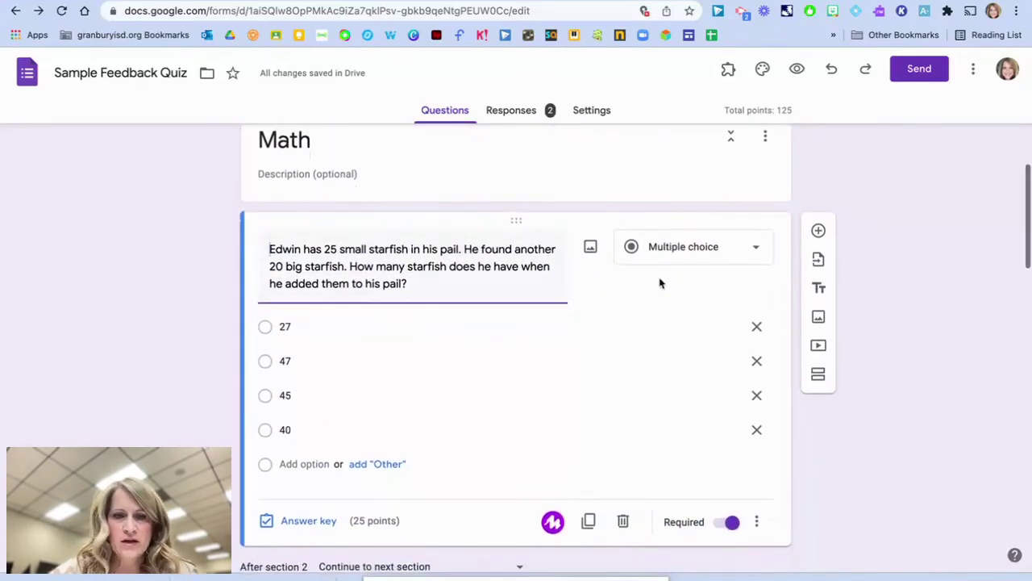
click(327, 520)
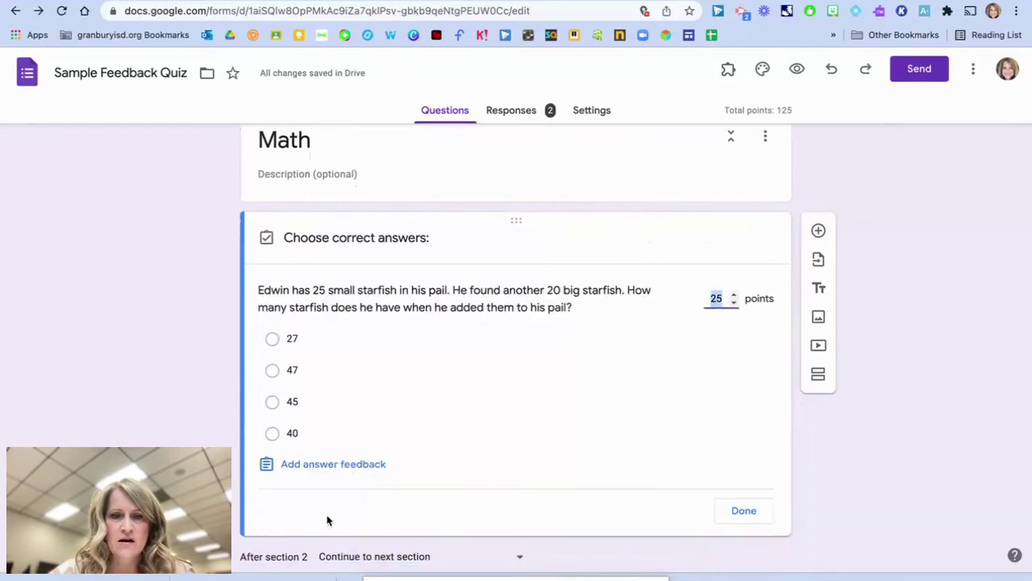
click(272, 401)
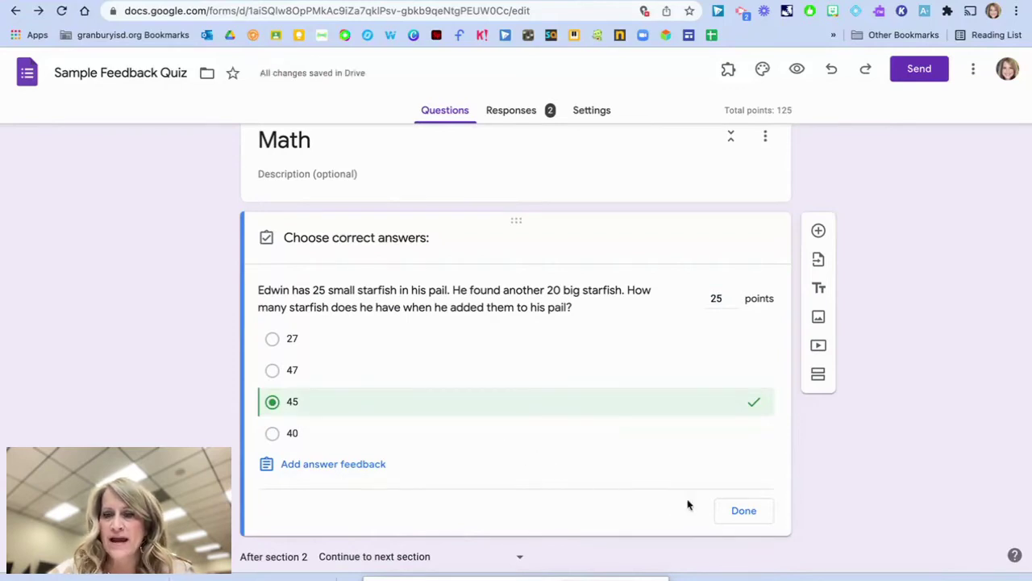
click(743, 511)
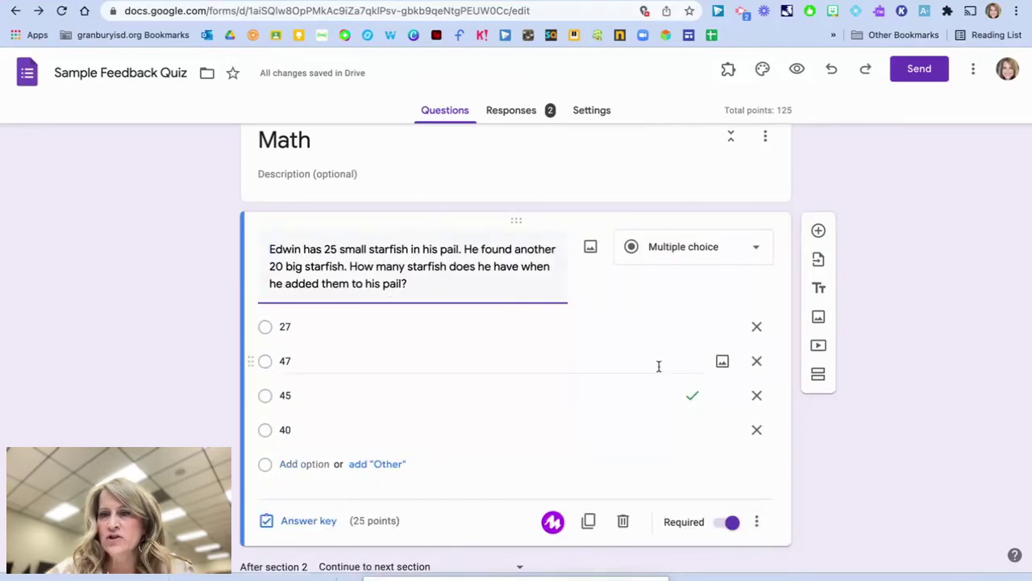
- Add a new section after the starfish question and title it "Math Review"
click(819, 376)
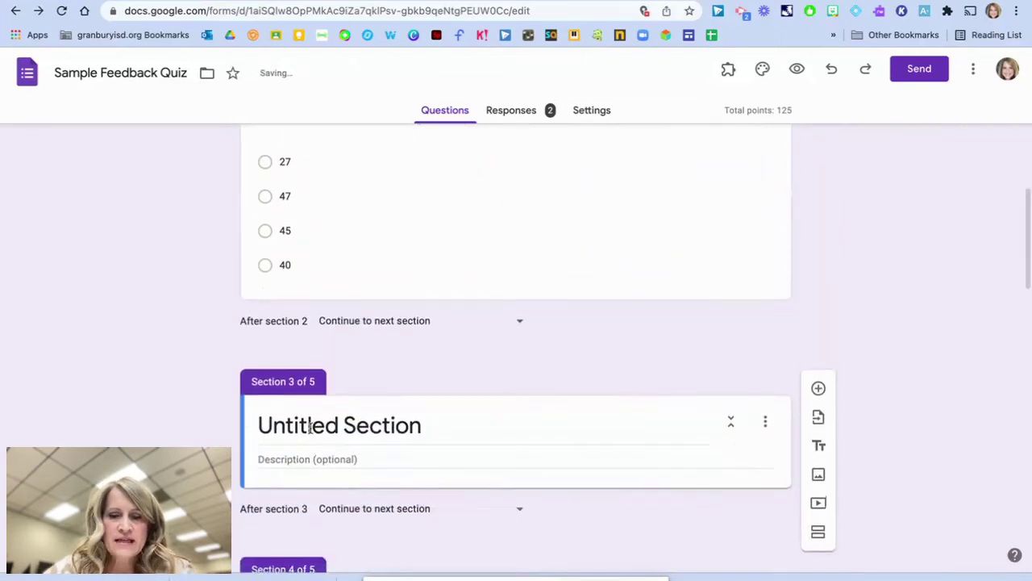
click(310, 427)
text(Math Review)
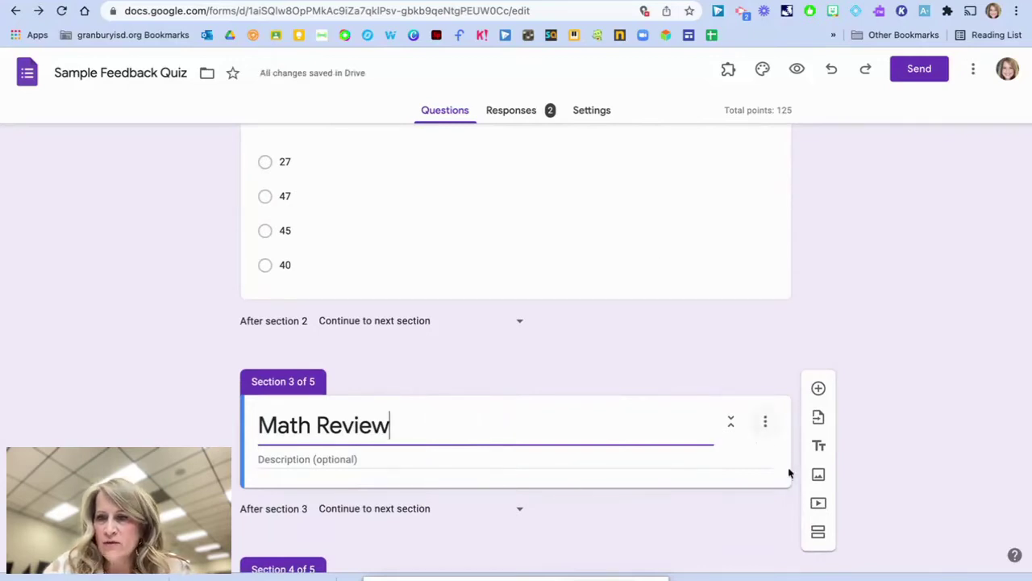
- Start adding a video to Math Review with the old search cleared, and copy the share link of Khan Academy's "Understanding place value while adding tens" on YouTube
click(822, 501)
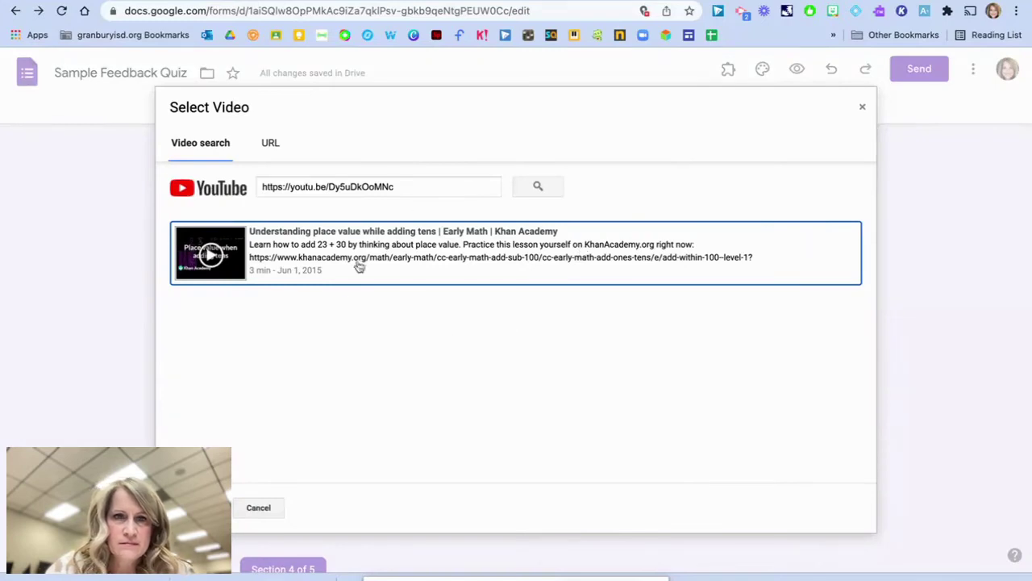
drag(415, 185, 146, 175)
key(BackSpace)
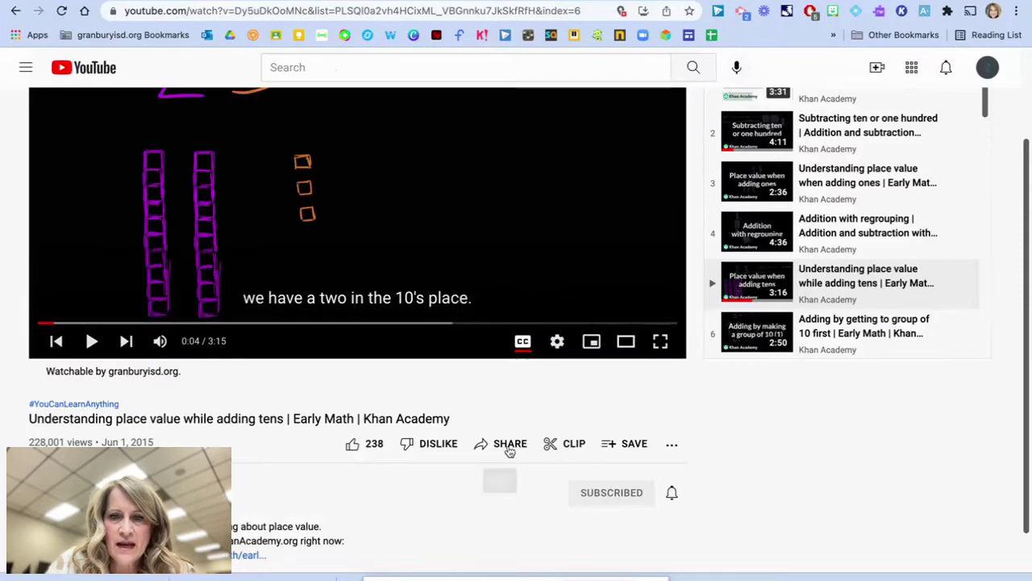
click(508, 450)
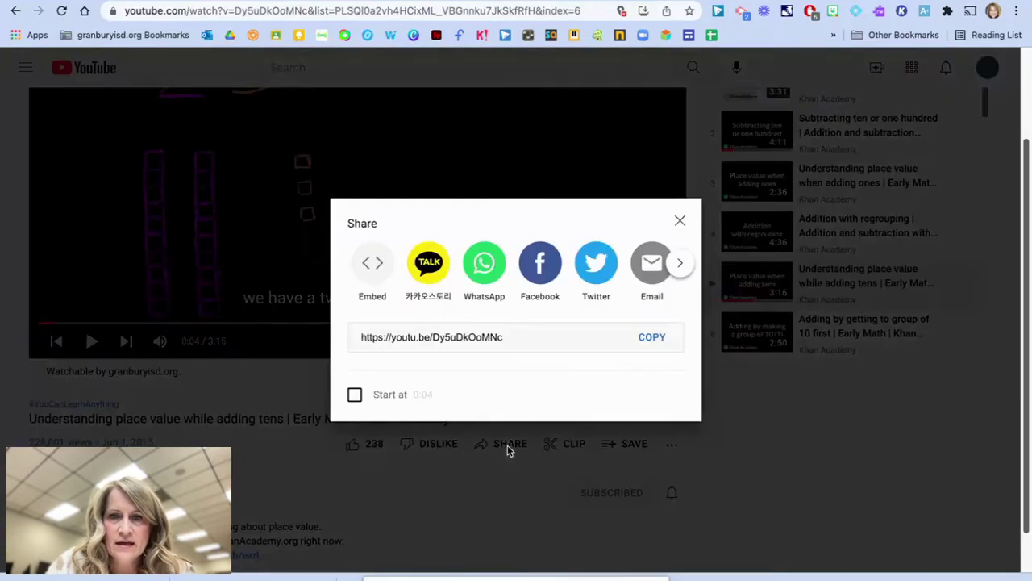
click(650, 342)
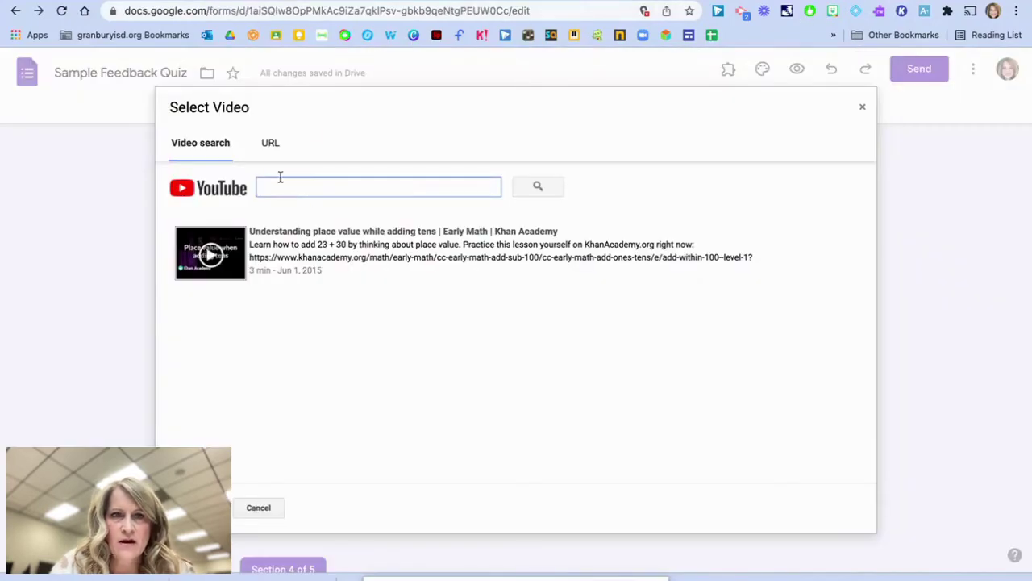
- Back in Google Forms, find the Khan Academy video by its copied link, insert it into Math Review and enlarge it
key(ctrl+v)
click(260, 250)
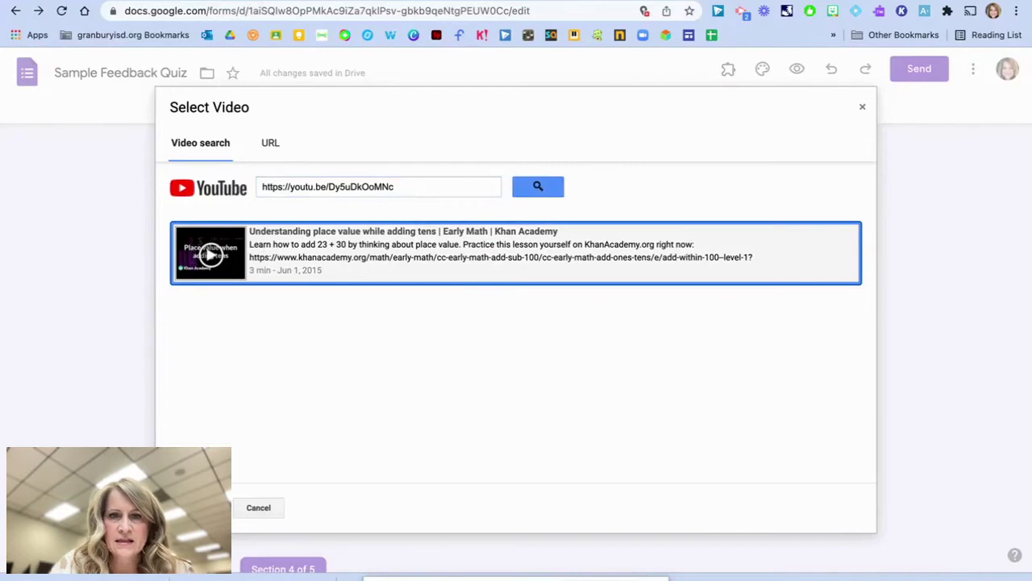
click(196, 507)
scroll(521, 352, down, 3)
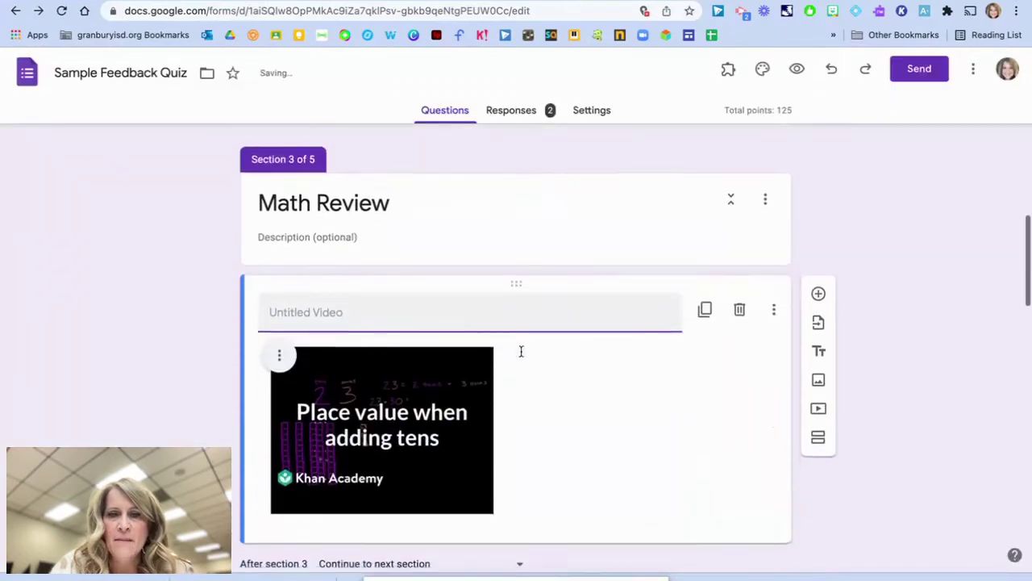
click(371, 351)
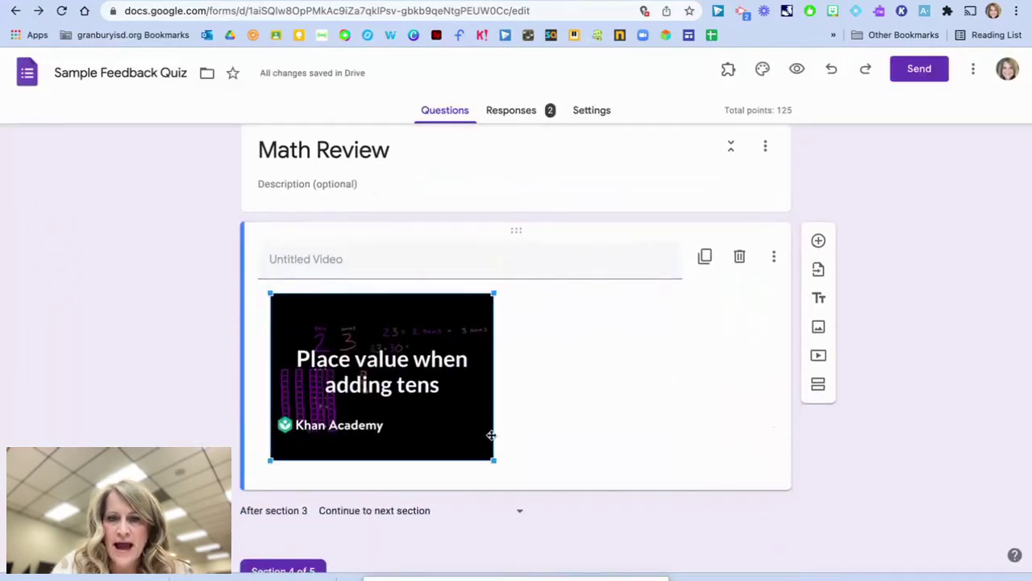
drag(494, 461, 682, 556)
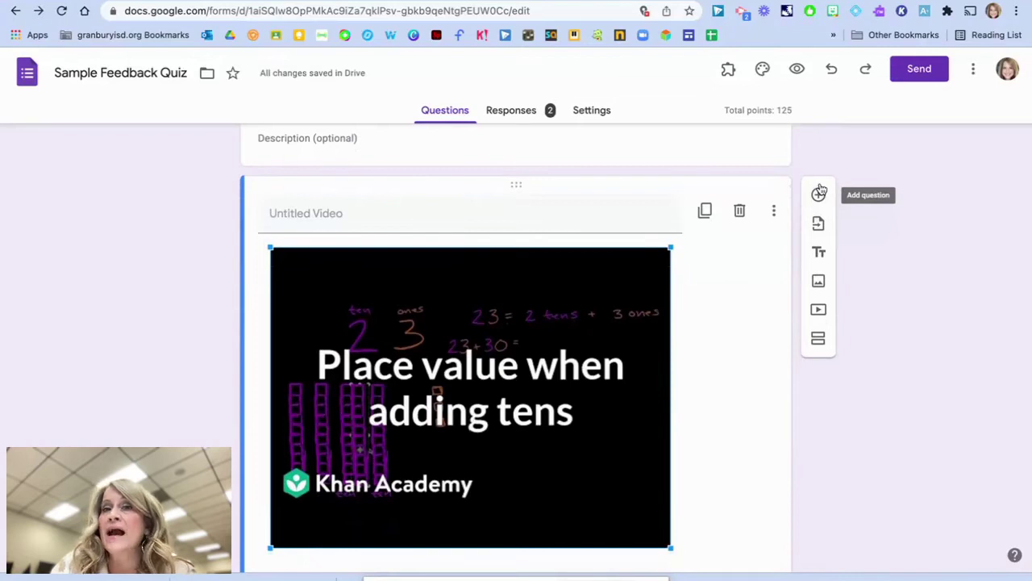
- Add a multiple-choice question "Try Again" below the video with the single option "Click here to go back to your previous question"
click(820, 192)
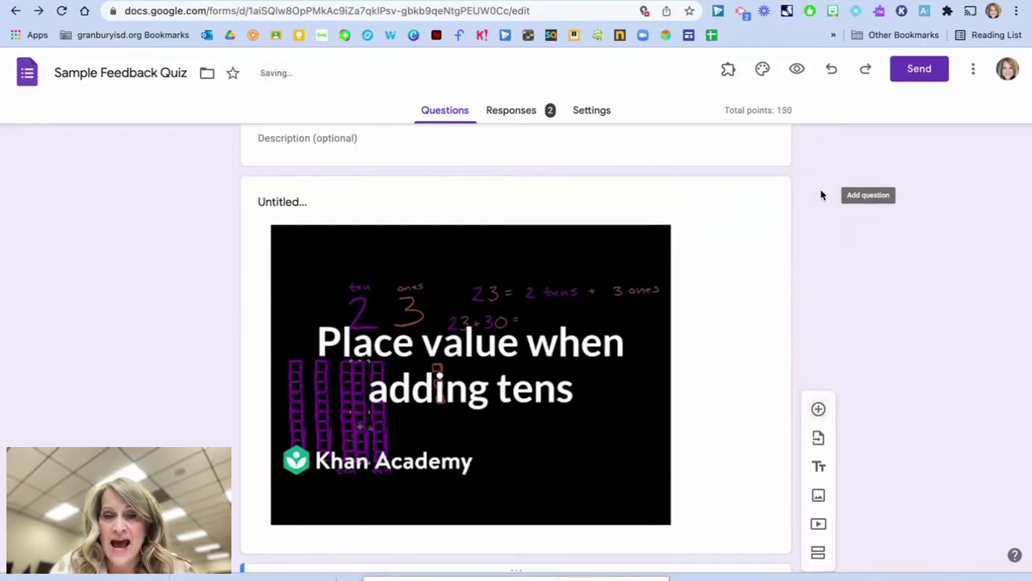
text(Try Again)
click(303, 440)
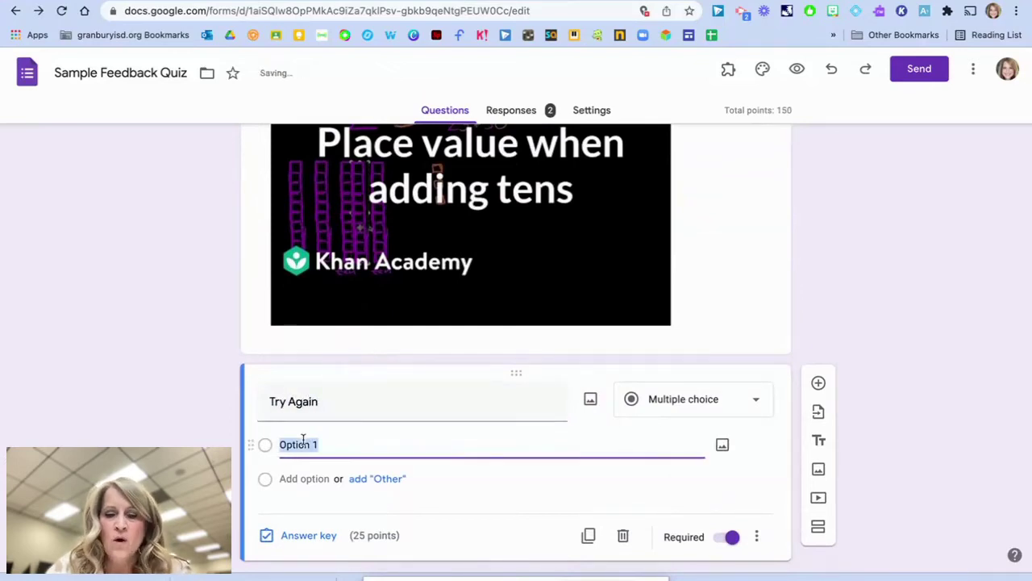
text(Click )
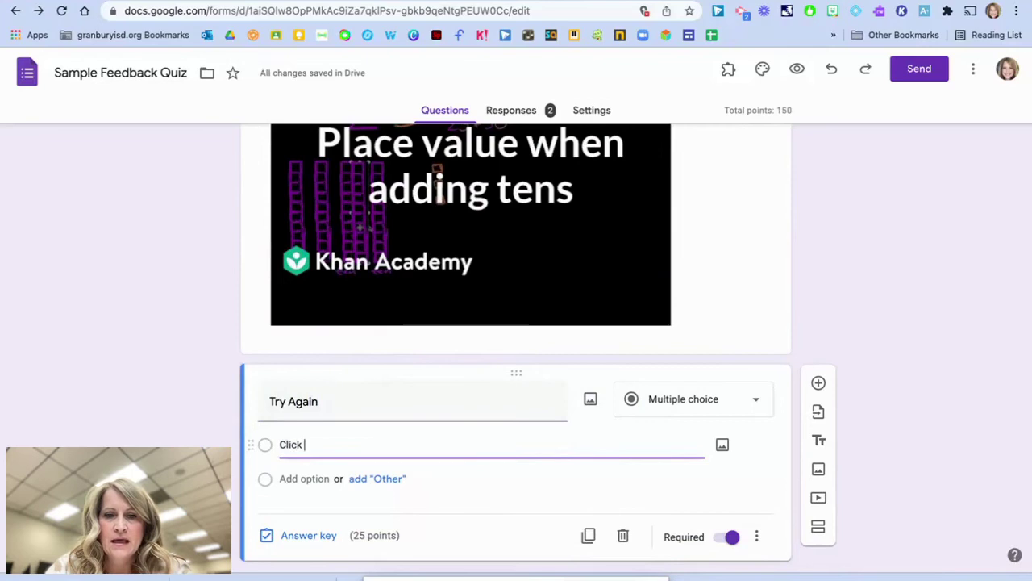
text(here to go )
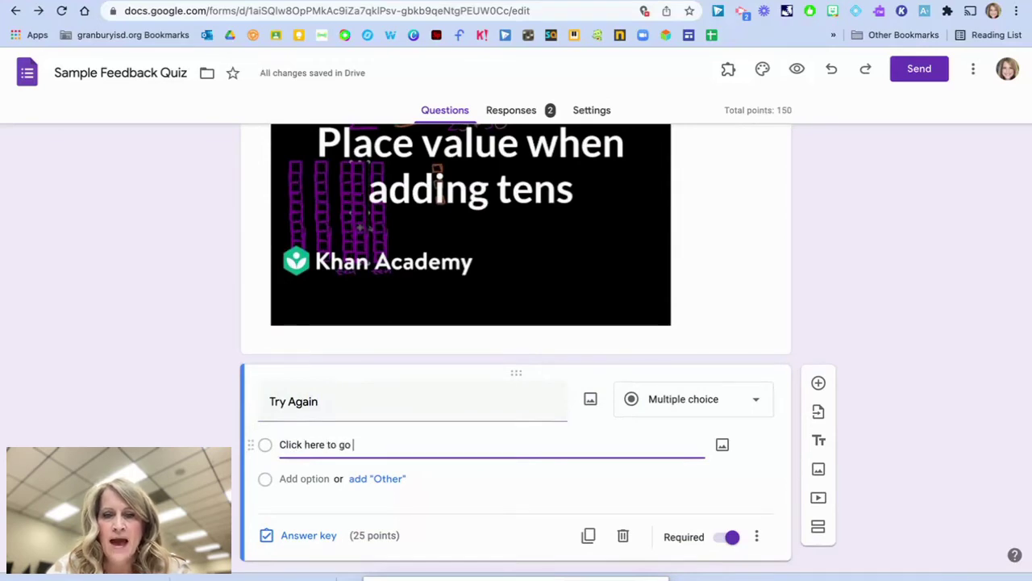
text(back to )
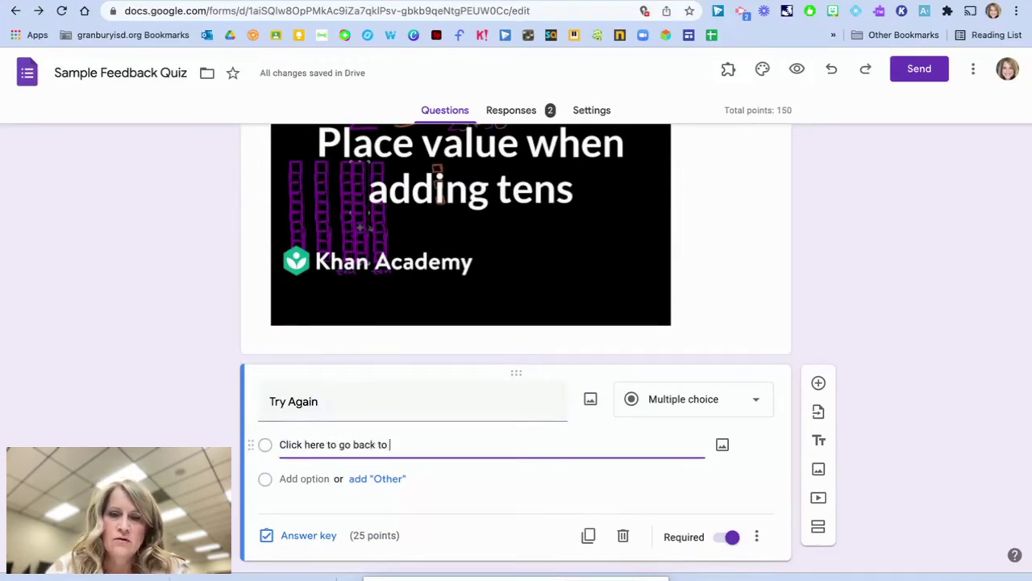
text(your previous question)
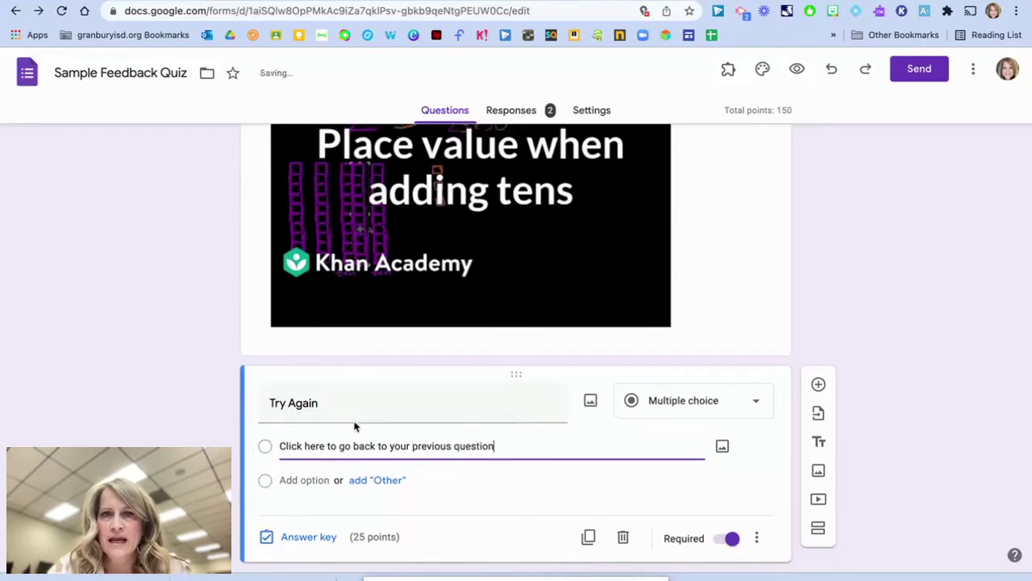
- Enable section routing based on answer for the starfish question and send answer 45 to section 4 (Science)
scroll(354, 427, up, 10)
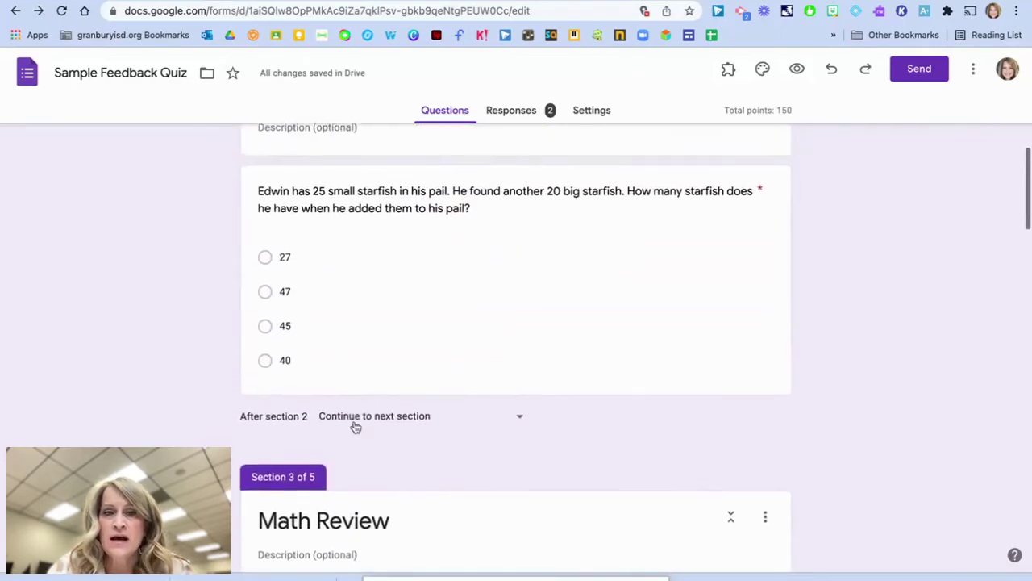
scroll(355, 427, up, 2)
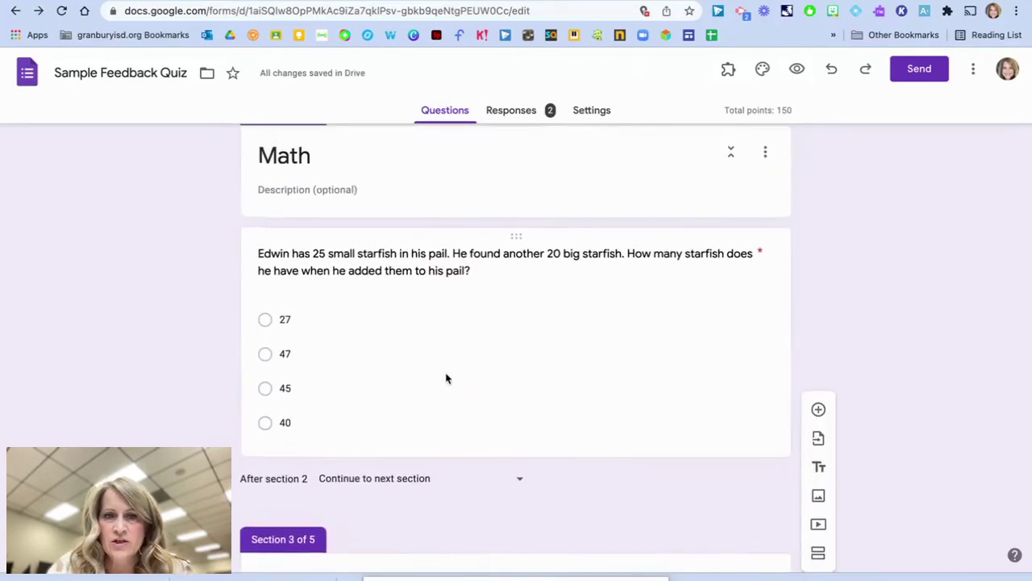
click(446, 378)
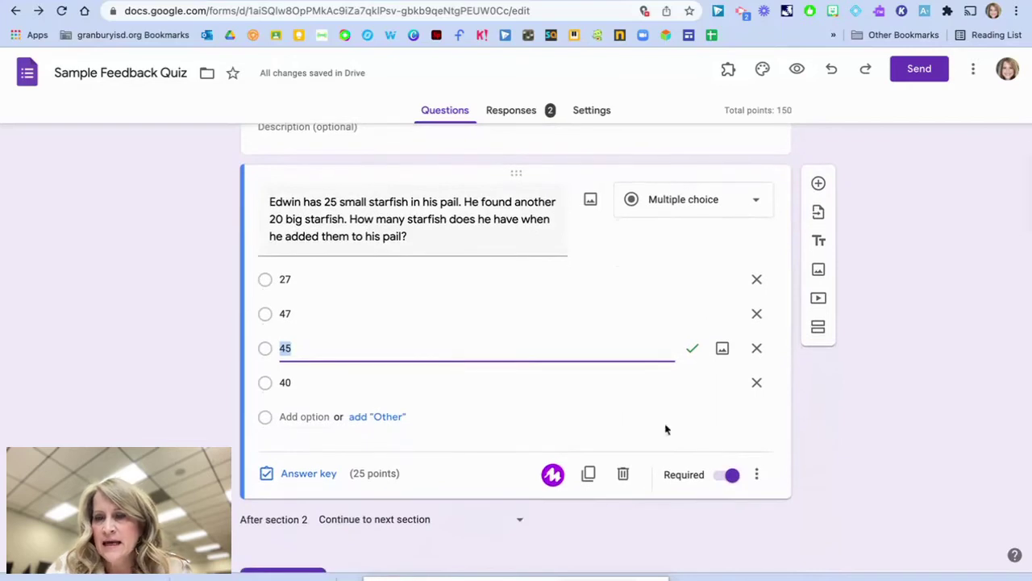
click(756, 474)
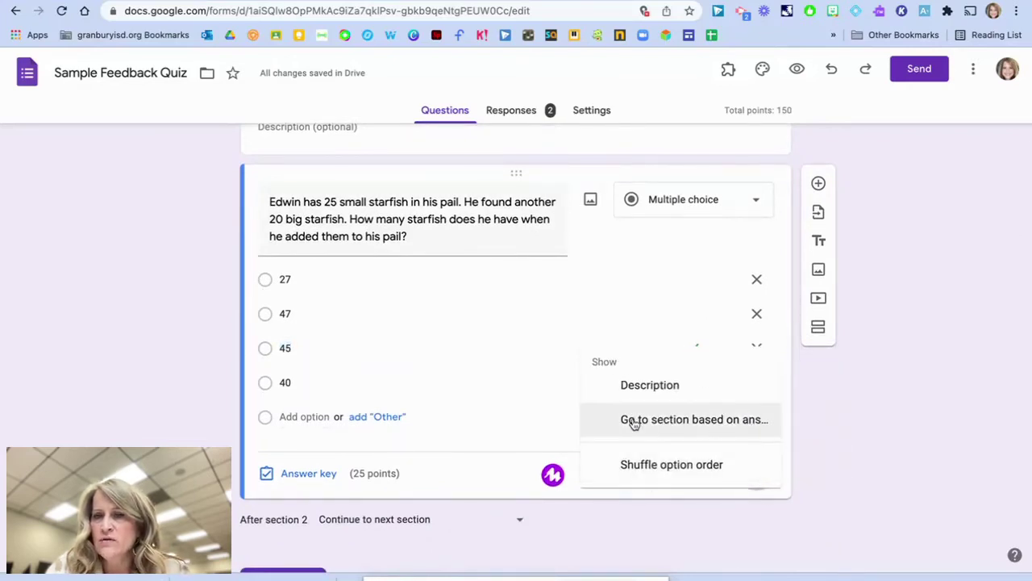
click(634, 421)
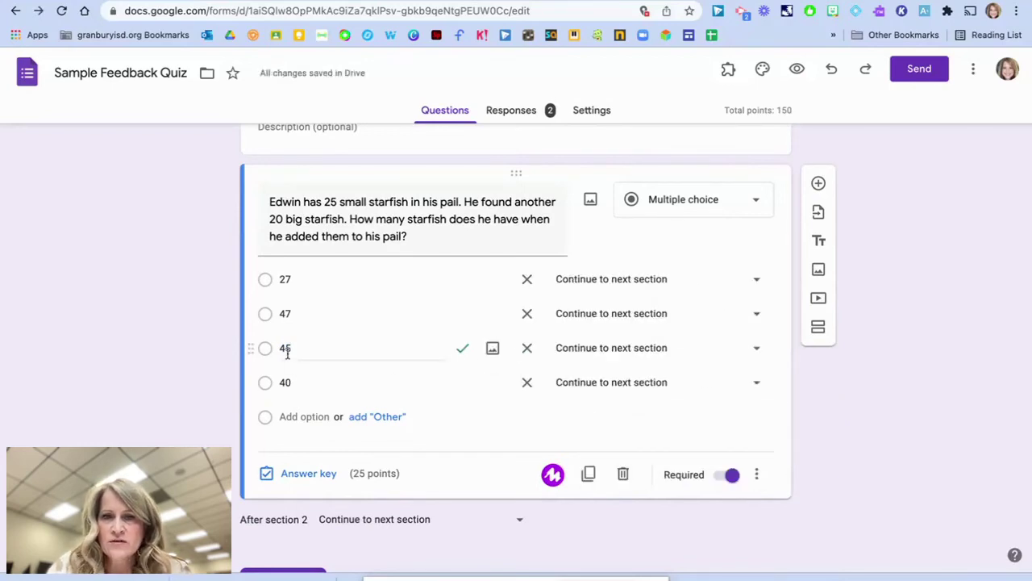
click(757, 348)
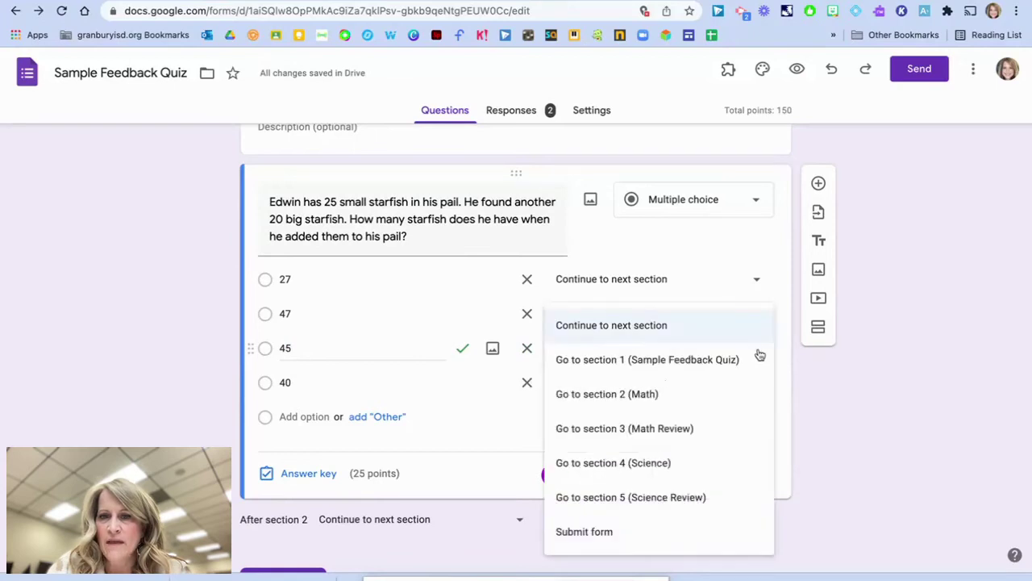
click(667, 464)
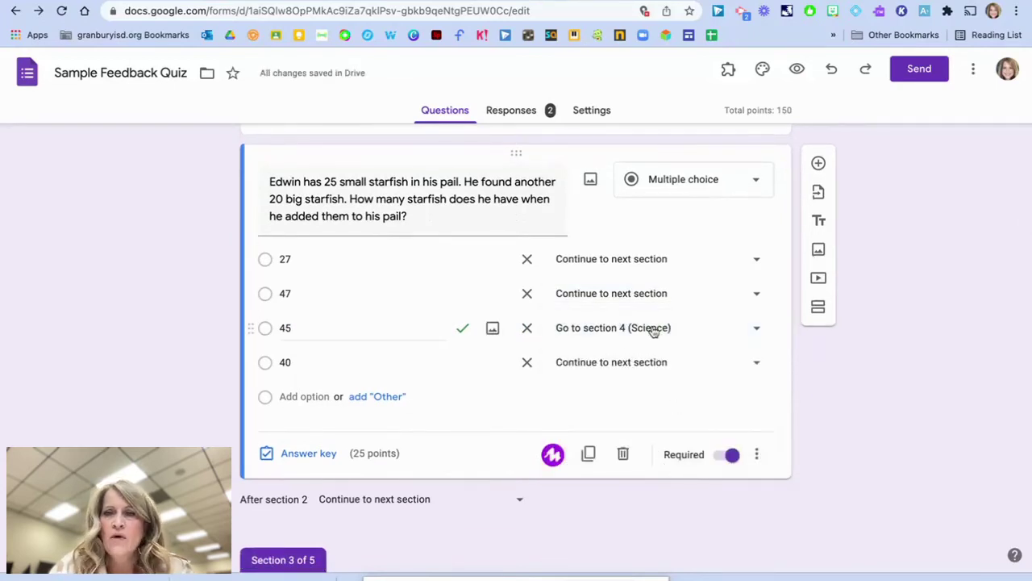
- Route the starfish question's incorrect answers 27, 47 and 40 to section 3 (Math Review)
click(757, 259)
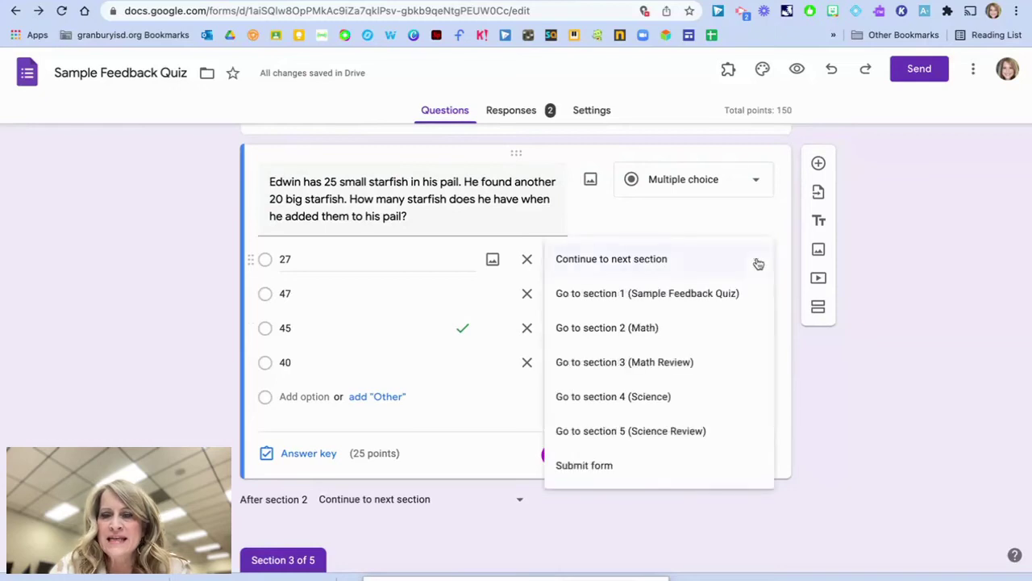
click(665, 363)
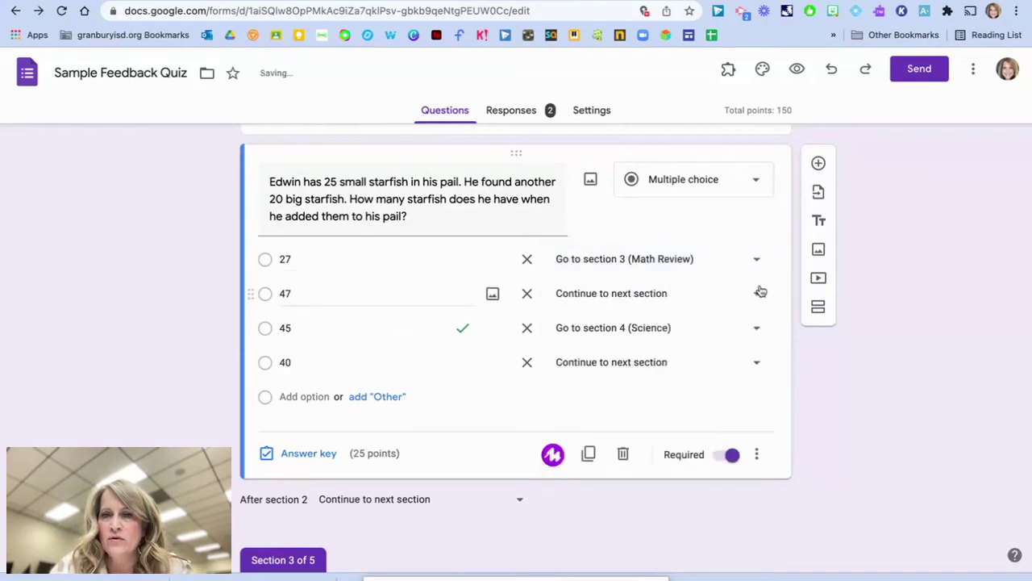
click(759, 295)
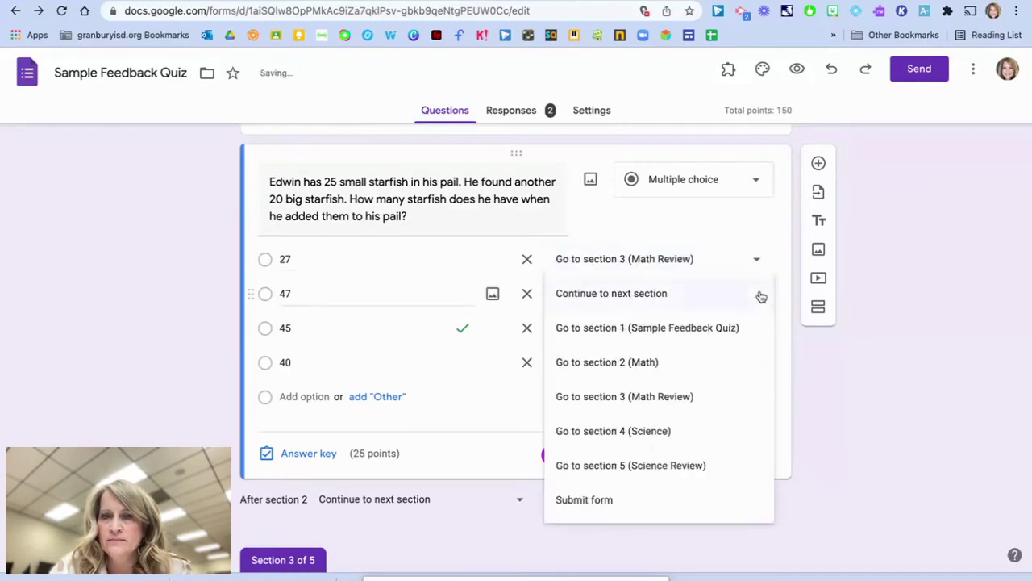
click(672, 396)
click(750, 367)
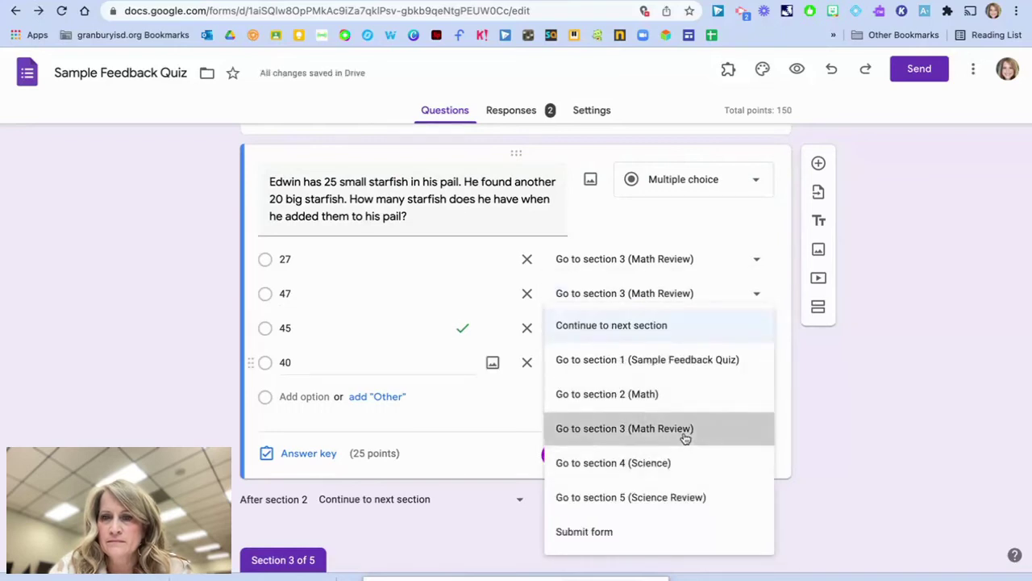
click(685, 436)
- Enable section routing based on answer for the Try Again question and send its only option to section 2 (Math)
scroll(685, 438, down, 7)
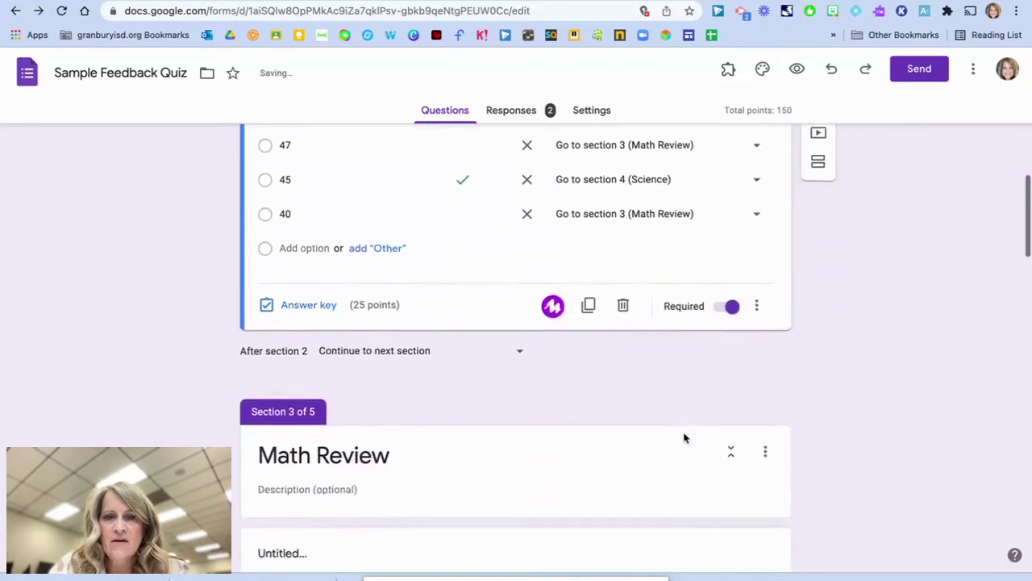
scroll(684, 438, down, 3)
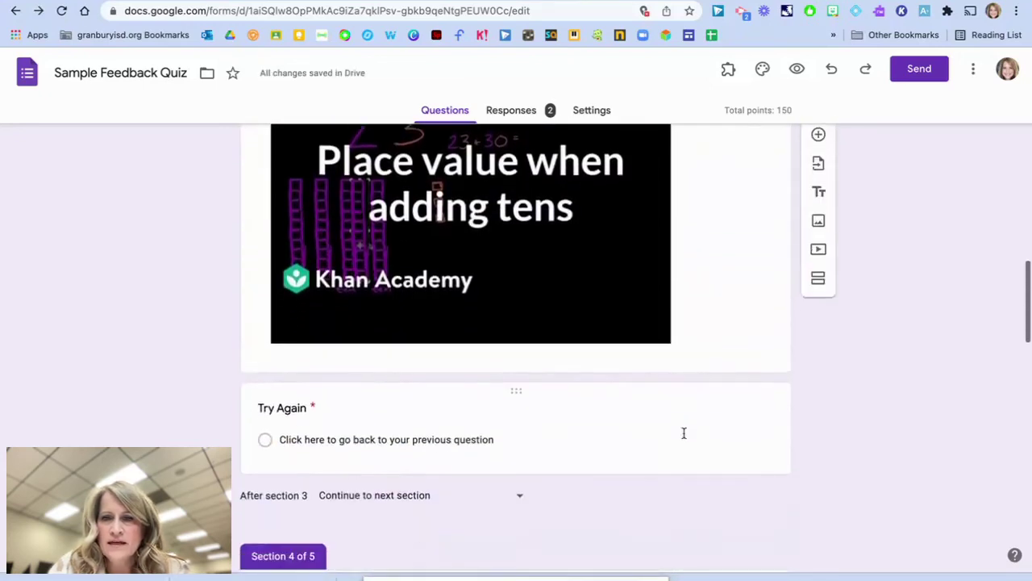
click(683, 428)
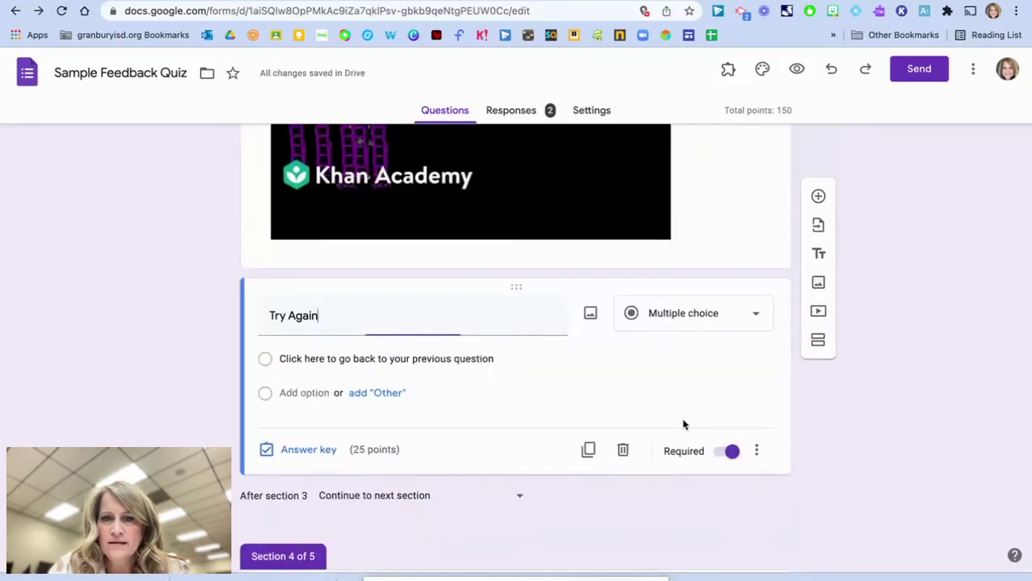
click(756, 452)
click(726, 395)
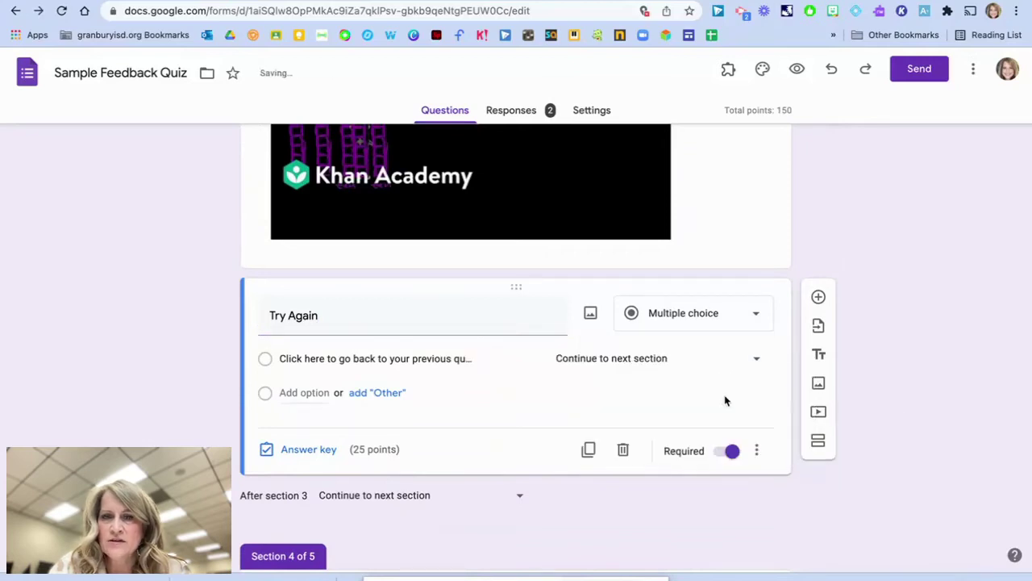
click(642, 363)
click(633, 396)
- Mark Anaphase as the correct answer in the answer key of the Science section's mitosis question
scroll(633, 402, down, 1)
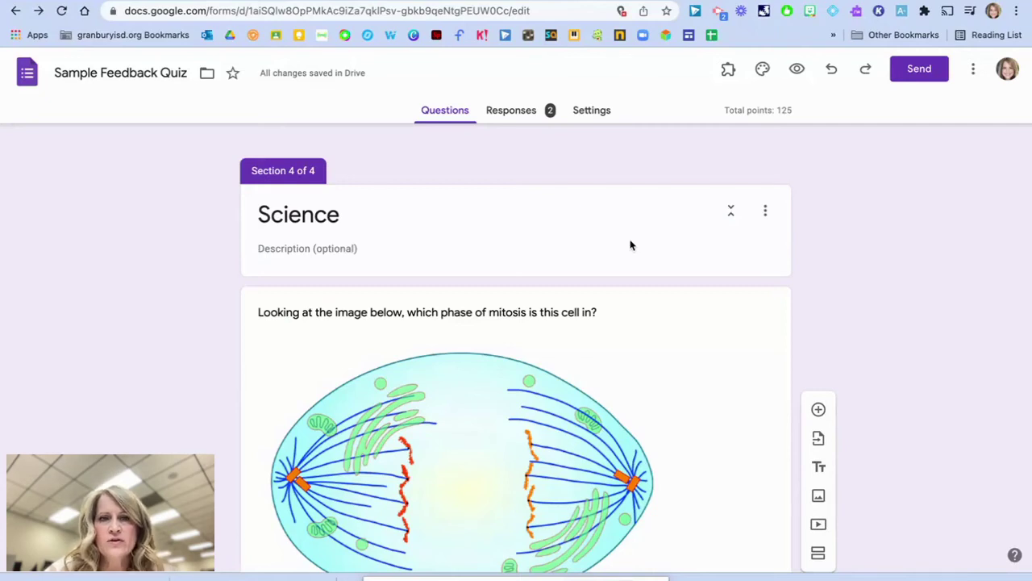
scroll(632, 245, down, 2)
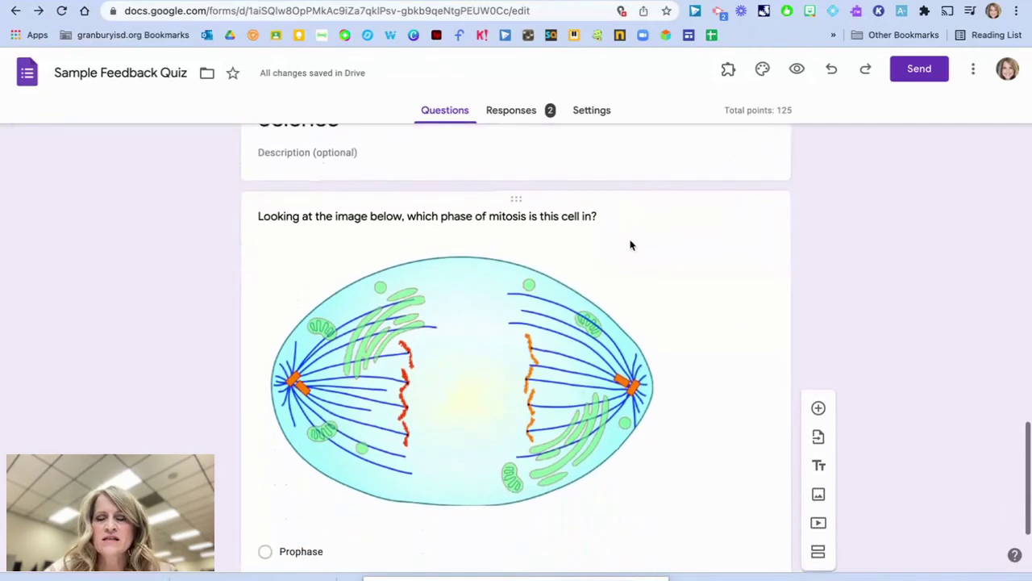
scroll(632, 245, down, 2)
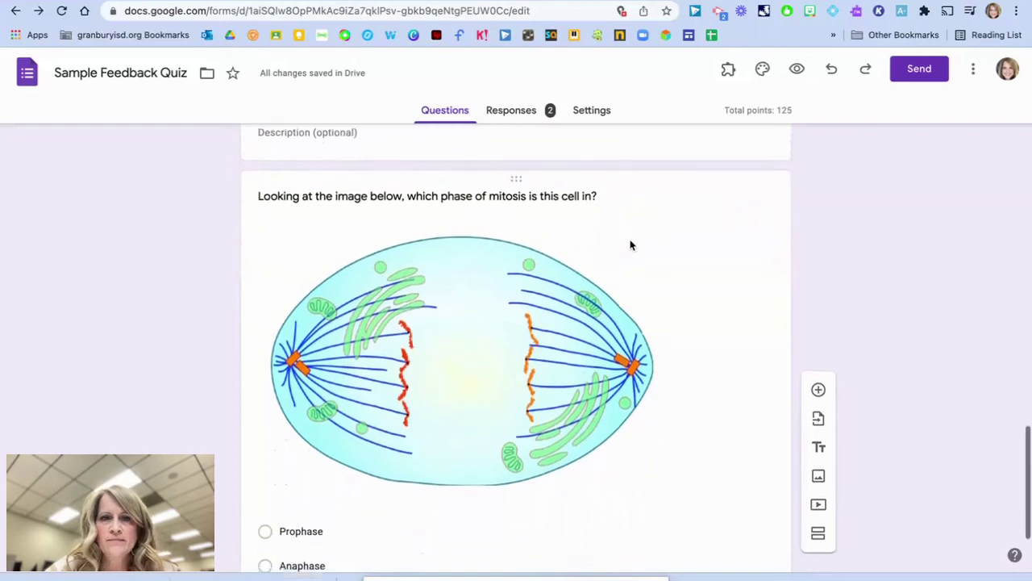
scroll(631, 245, down, 1)
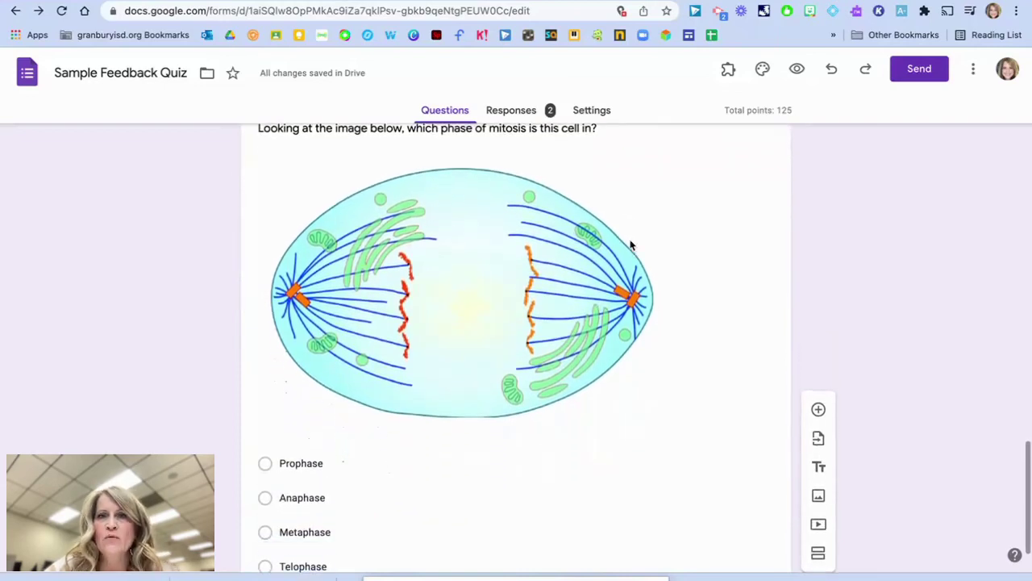
scroll(632, 245, down, 1)
scroll(632, 245, down, 1)
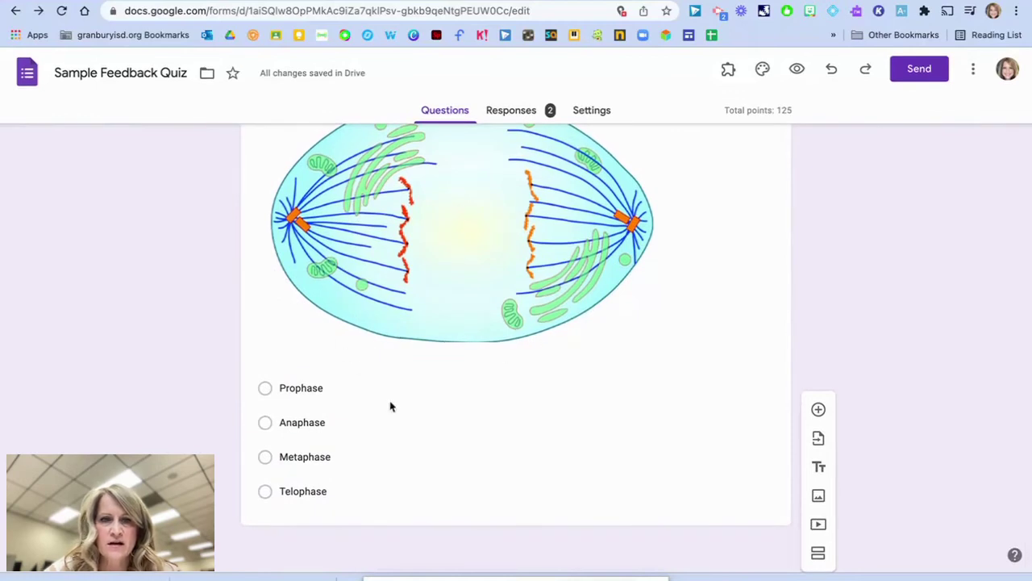
click(374, 441)
scroll(380, 495, down, 2)
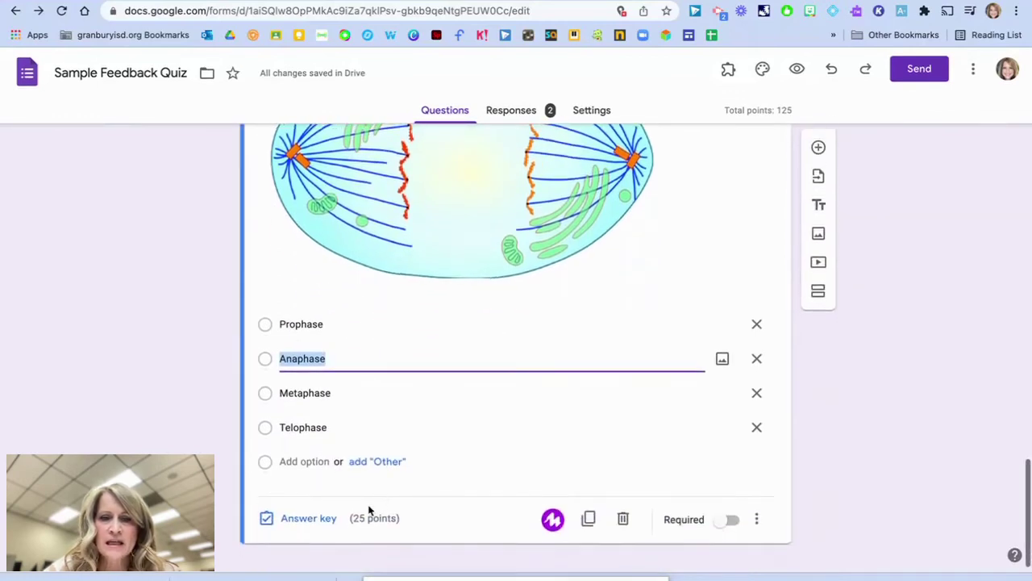
click(322, 523)
scroll(322, 526, down, 3)
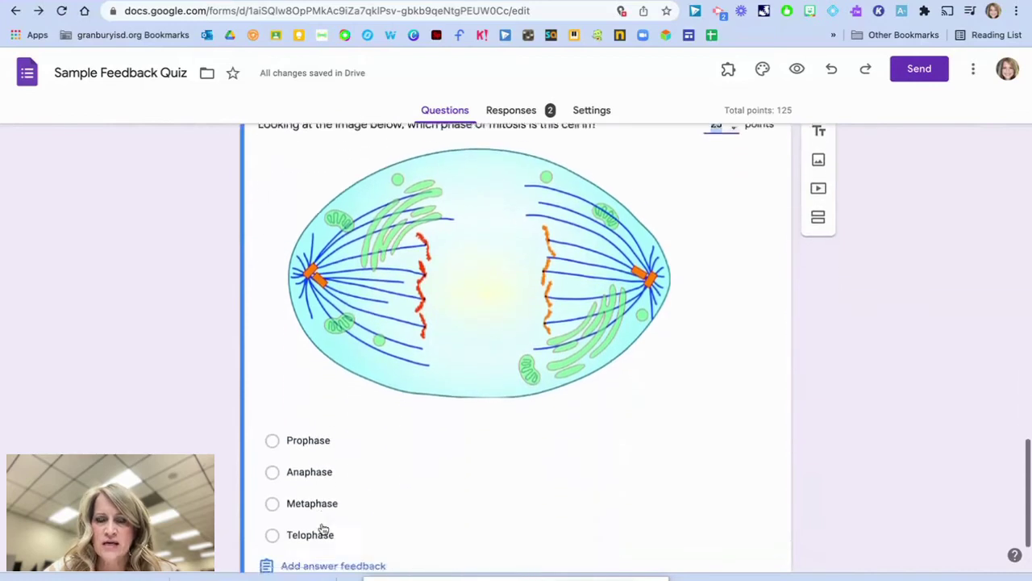
click(274, 384)
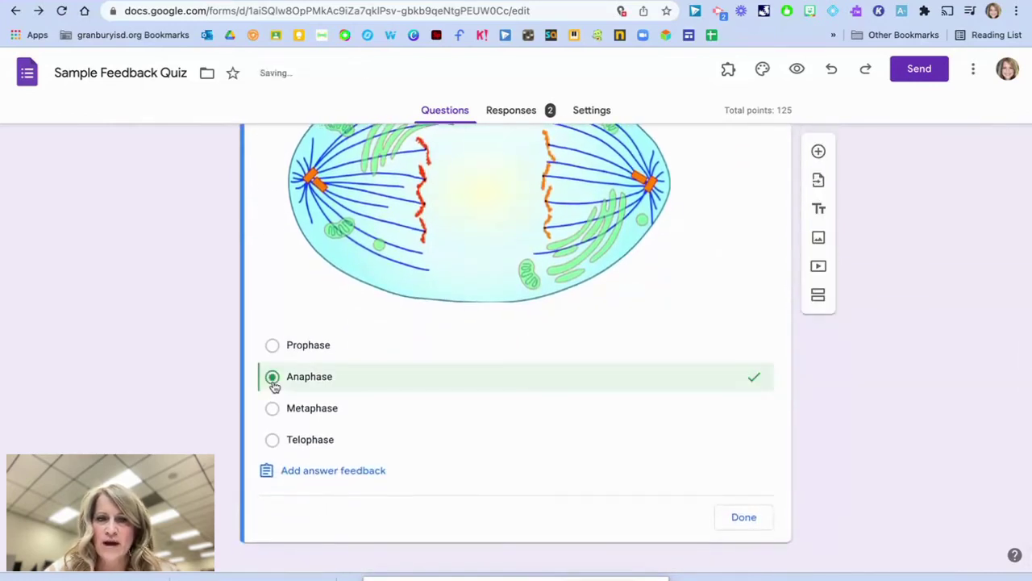
click(741, 518)
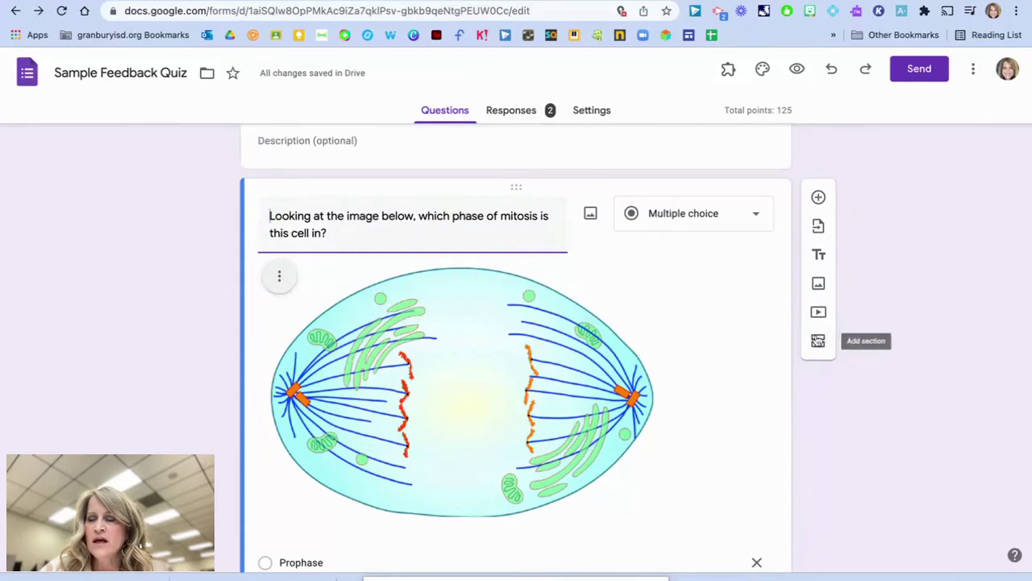
- Add a new section after the mitosis question and title it "Science Review"
click(818, 352)
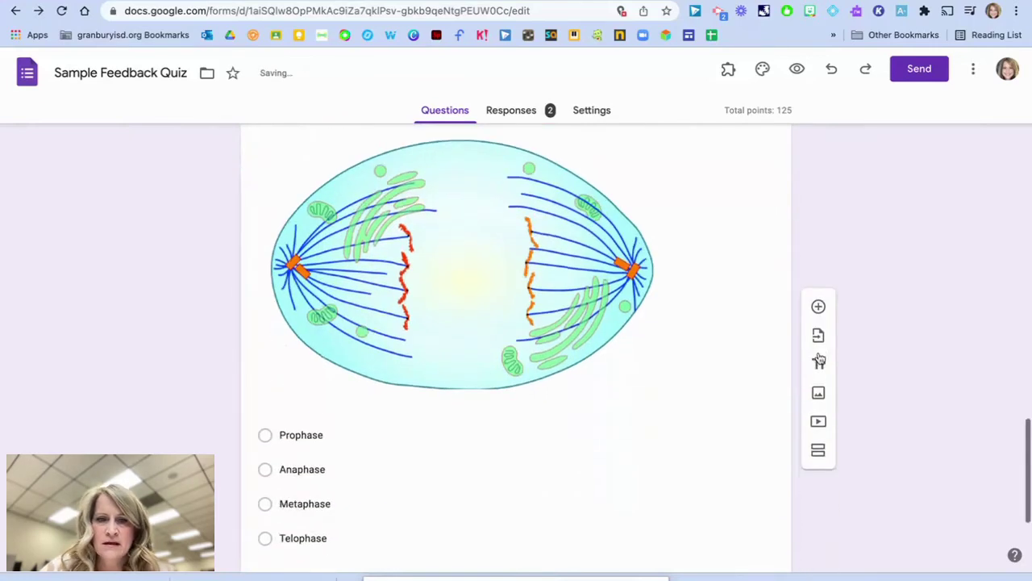
triple_click(431, 456)
text(Science R)
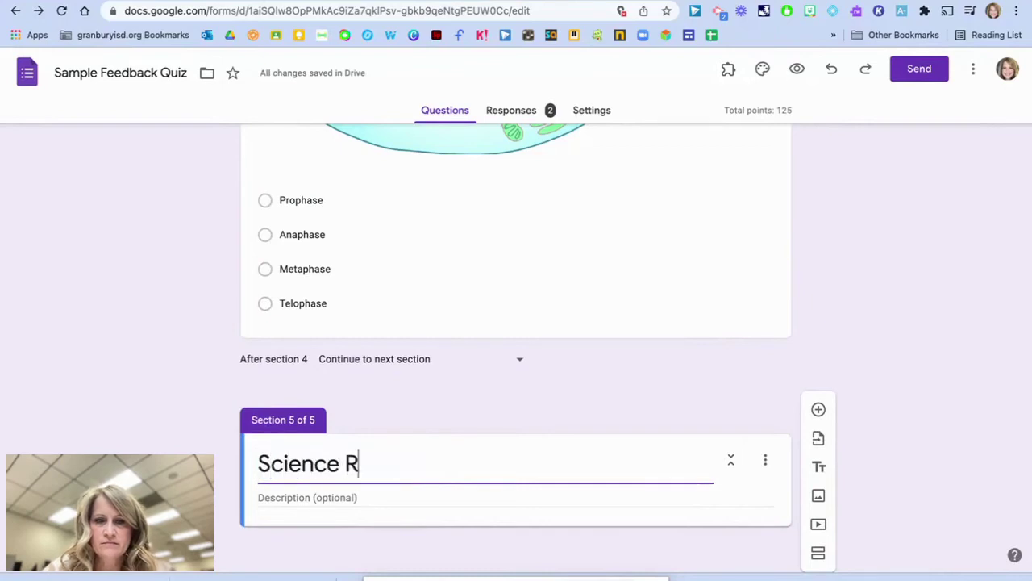
text(eview)
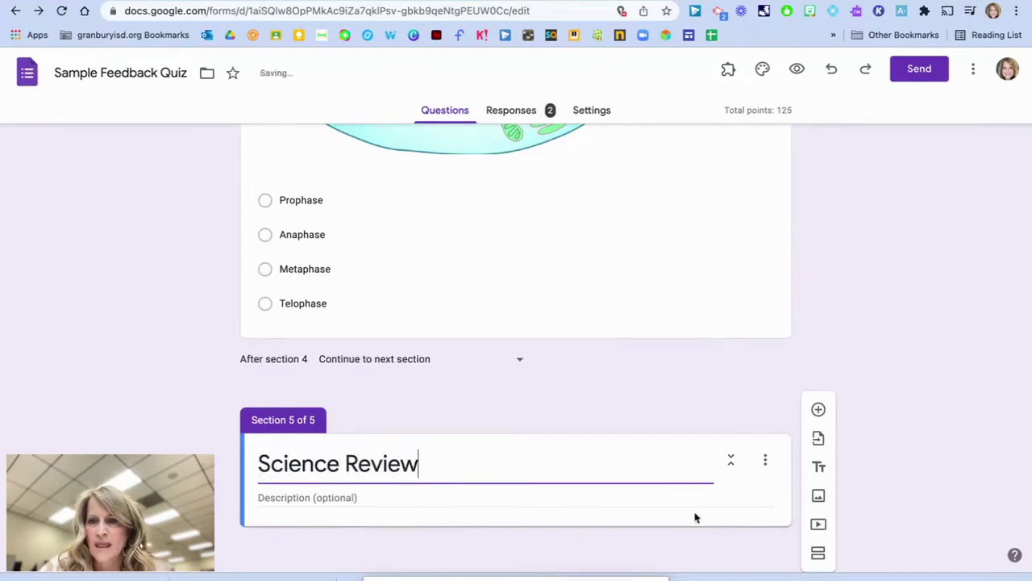
- Add a multiple-choice question "Try Again" to the Science Review section with the single option "Click here to go back and try again"
click(819, 411)
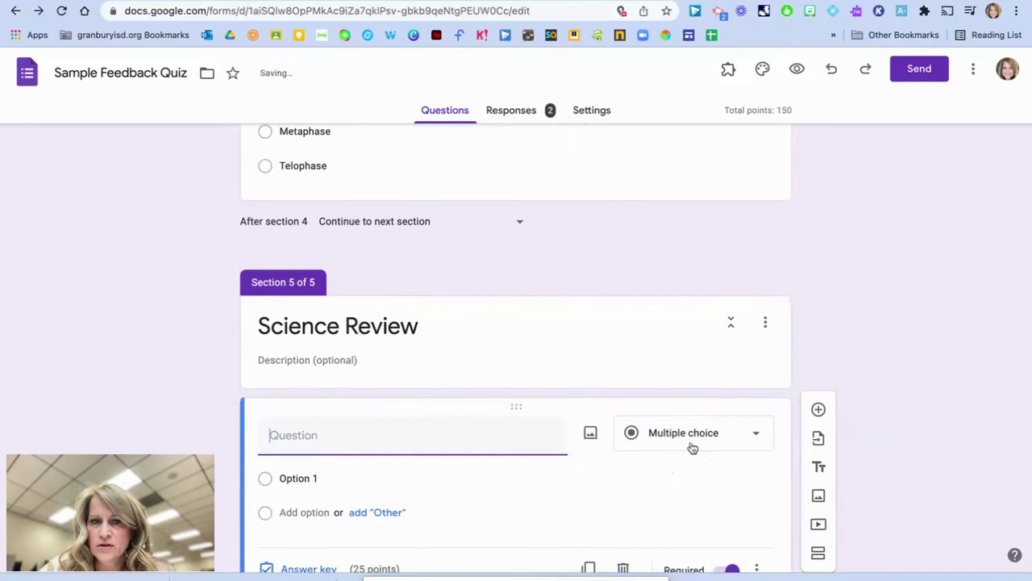
text(Try Again)
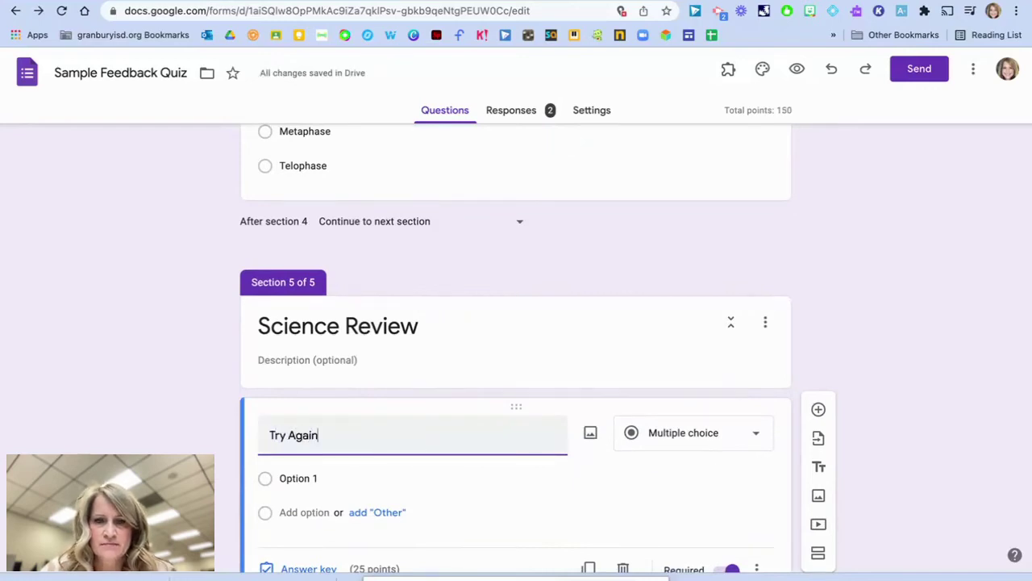
scroll(363, 387, down, 2)
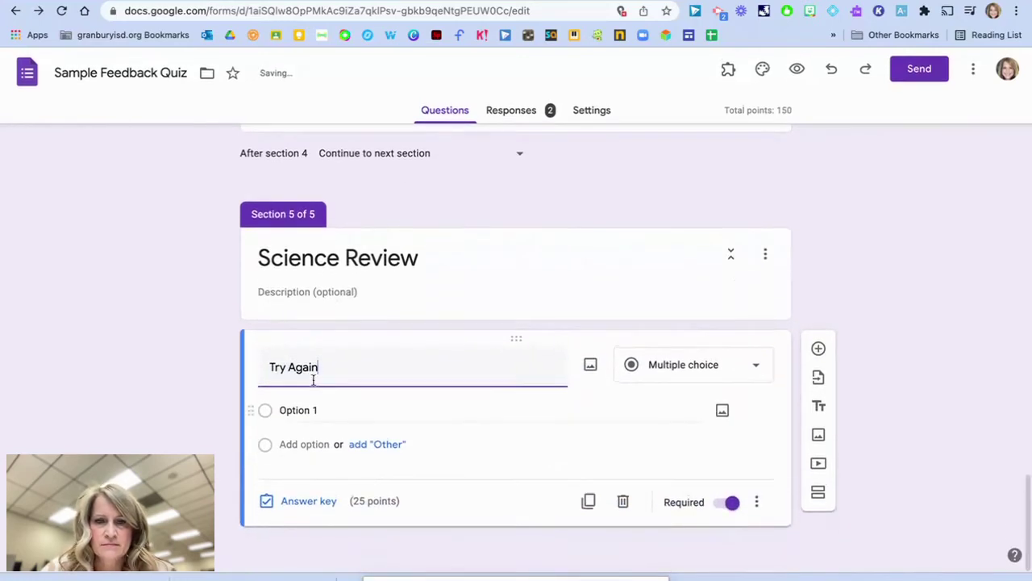
click(401, 415)
text(Click here to go back and try again)
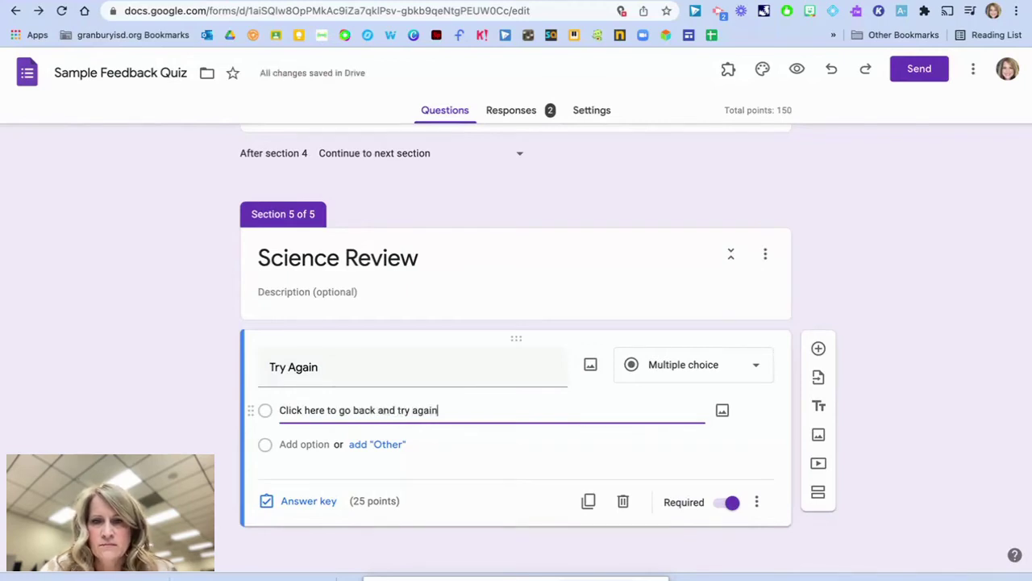
- Search Google Drive for "mitosis phases" and insert the mitosis phases diagram into the Science Review section's Try Again question
click(590, 367)
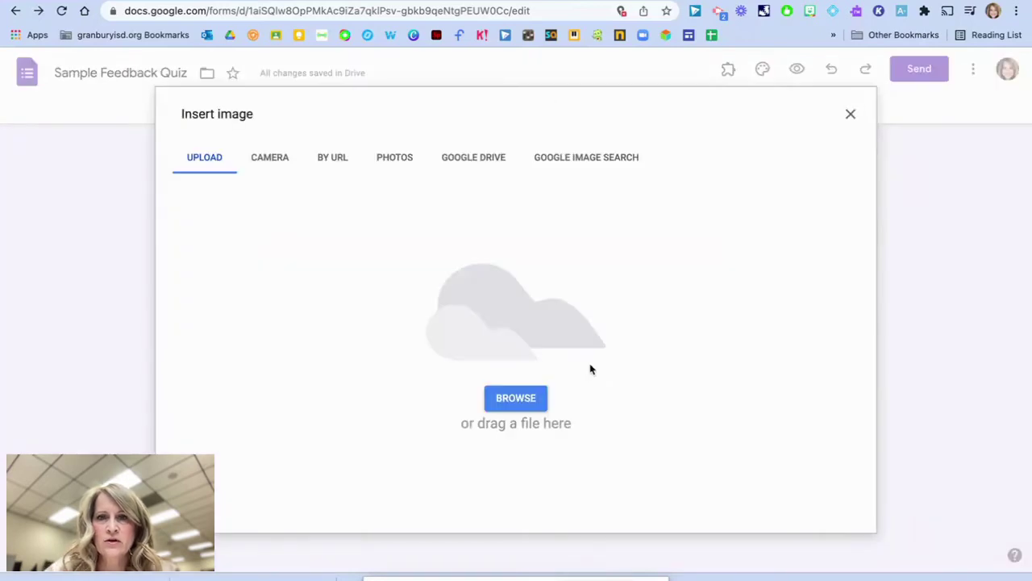
click(490, 159)
click(418, 109)
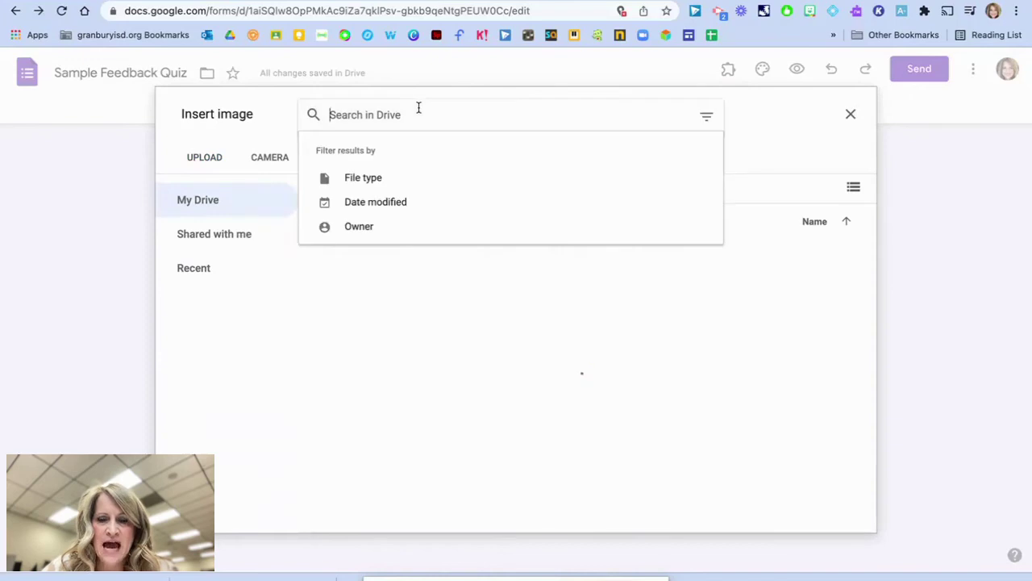
text(mitos)
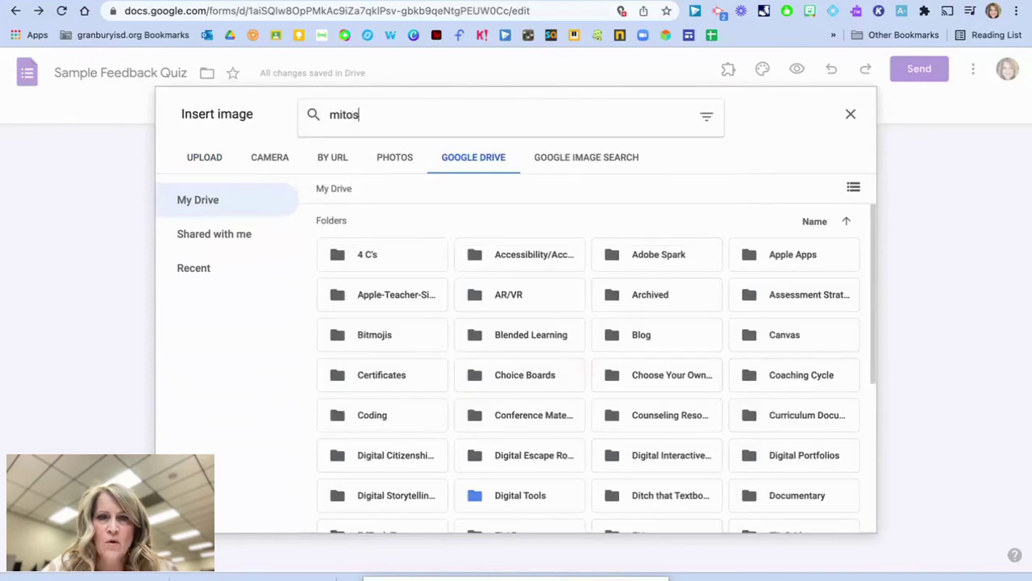
text(is ph)
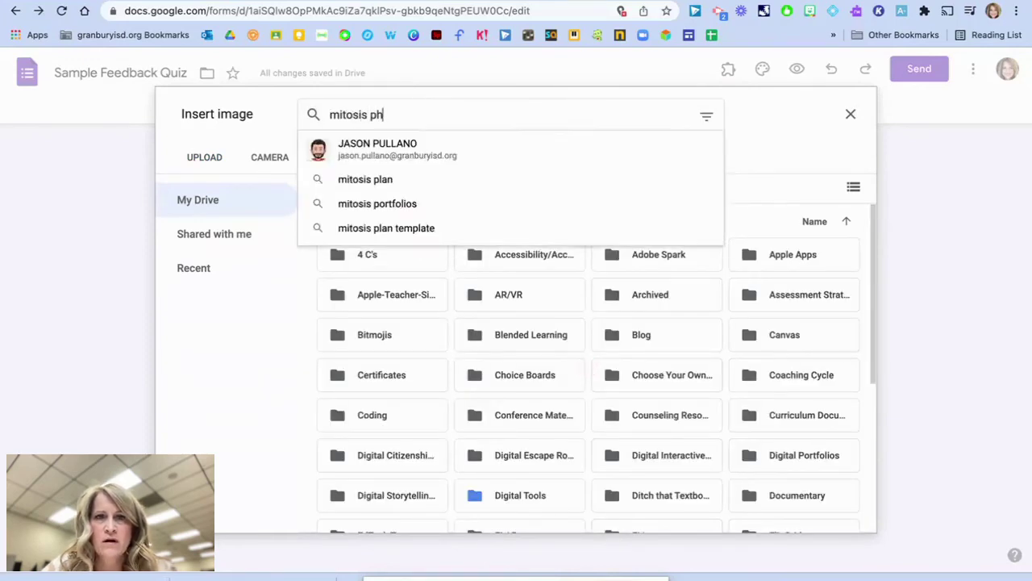
text(ases)
key(Return)
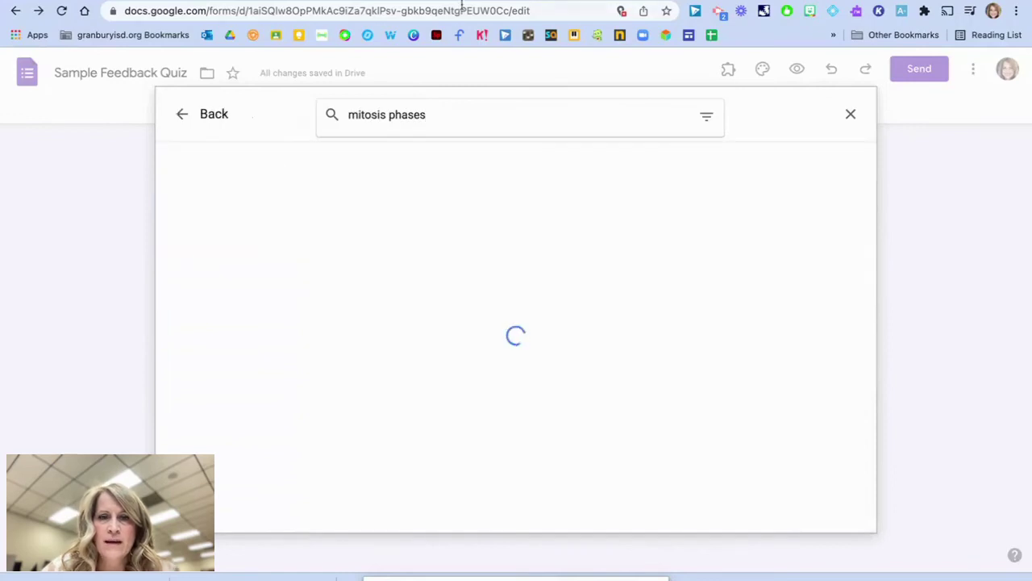
double_click(264, 237)
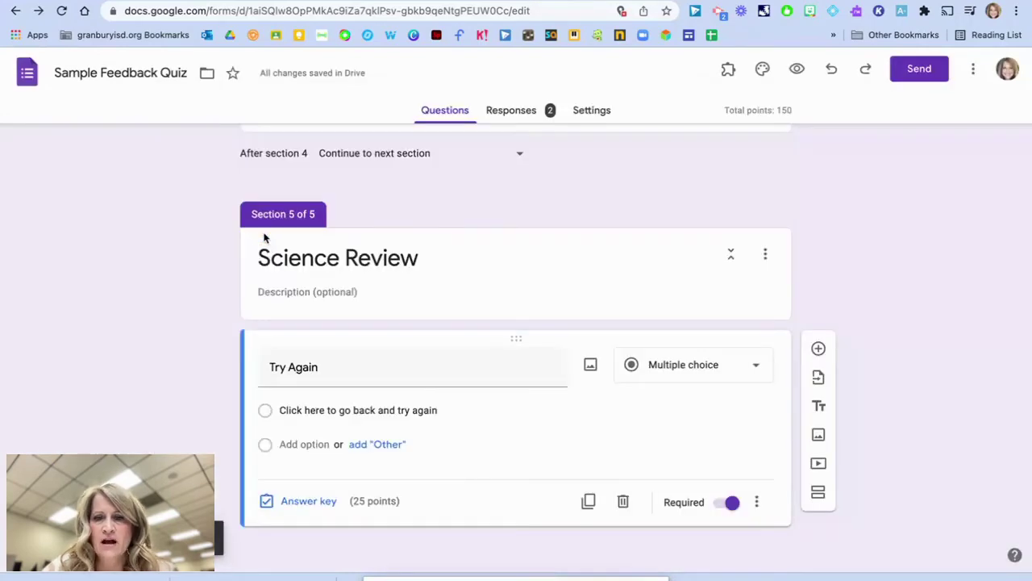
scroll(401, 415, down, 2)
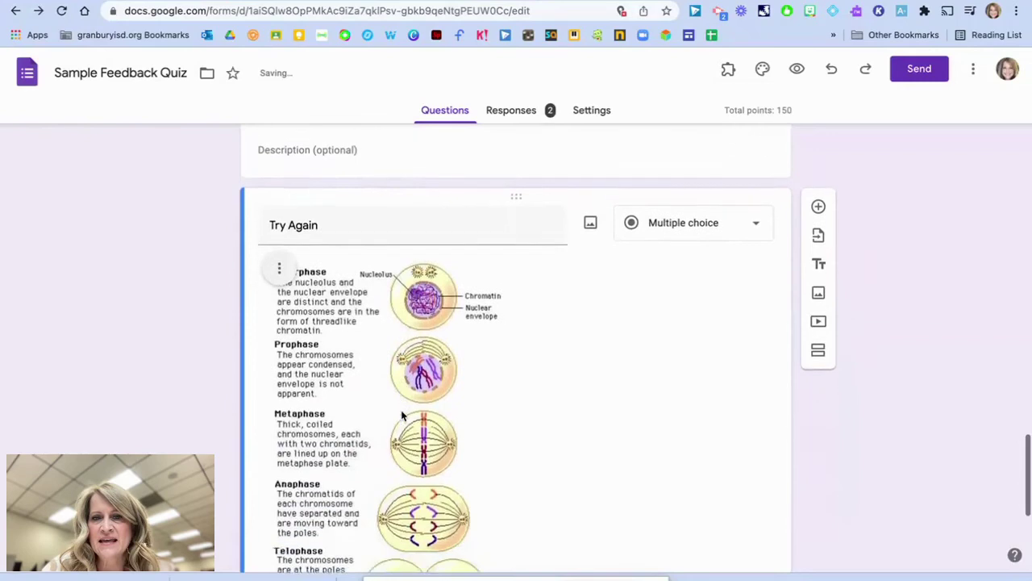
scroll(371, 506, down, 3)
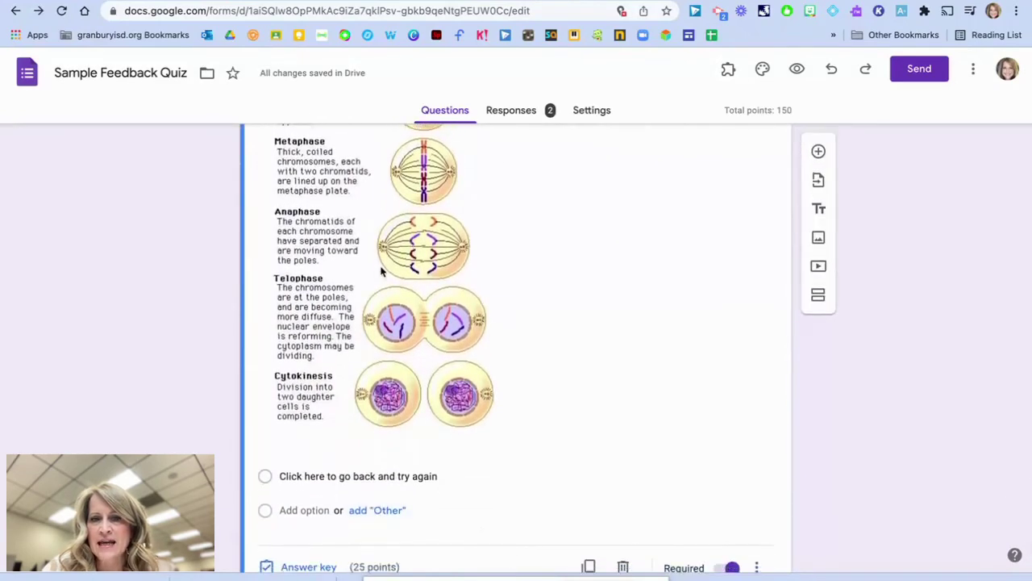
scroll(382, 272, down, 2)
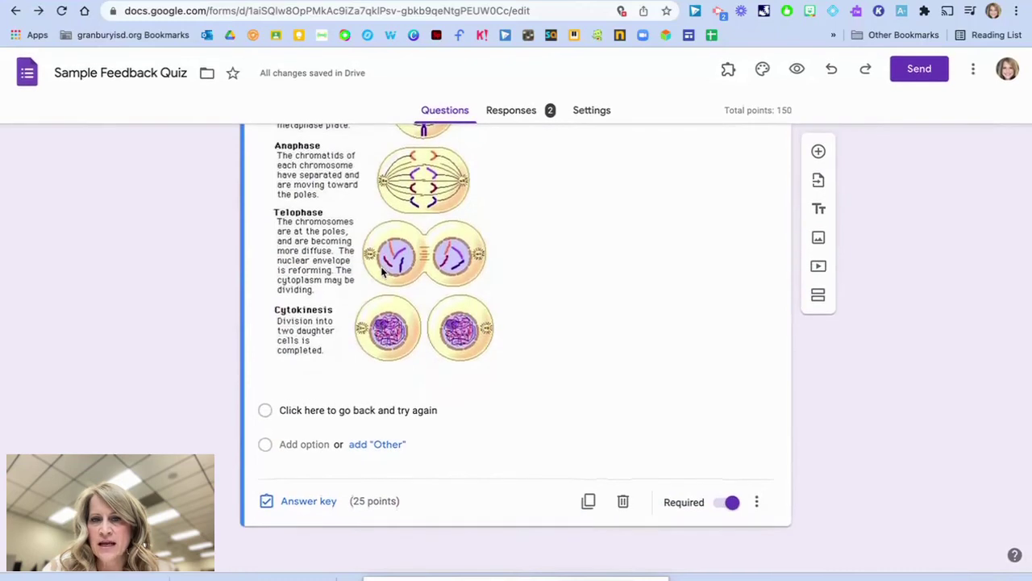
- Enable section routing based on answer for the mitosis question and set the answer Anaphase to submit the form
scroll(383, 272, up, 10)
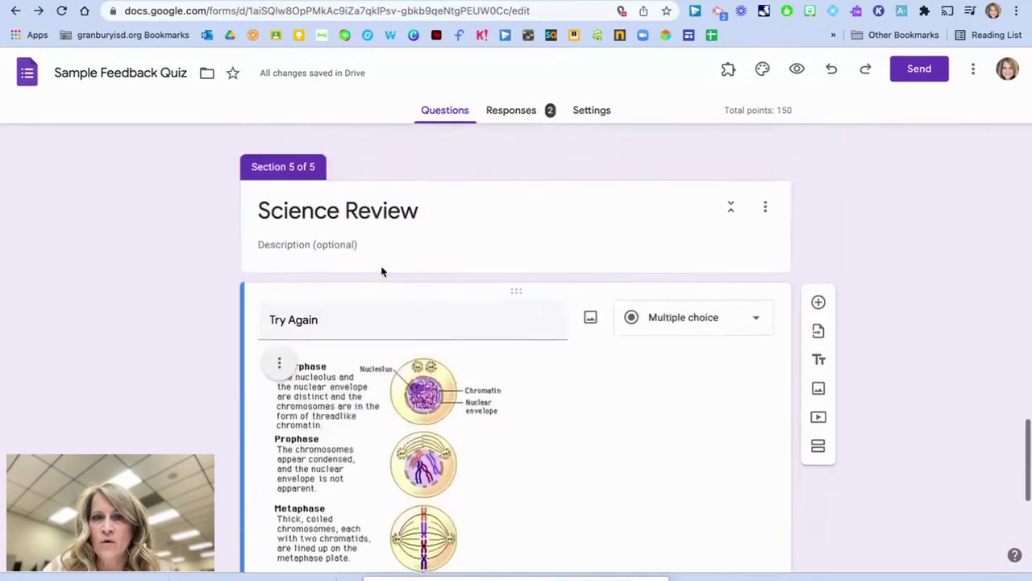
click(383, 272)
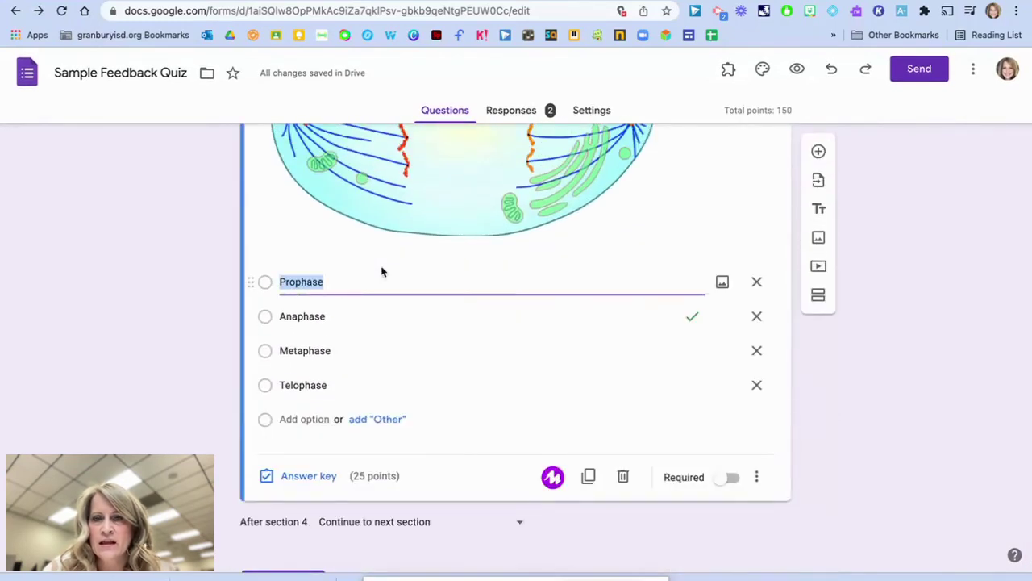
scroll(383, 272, down, 1)
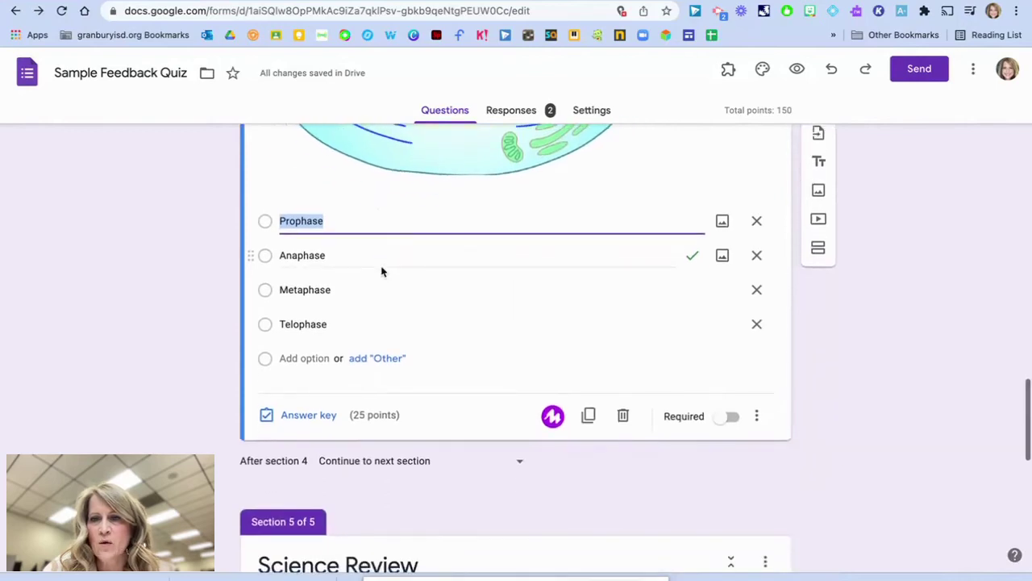
click(758, 417)
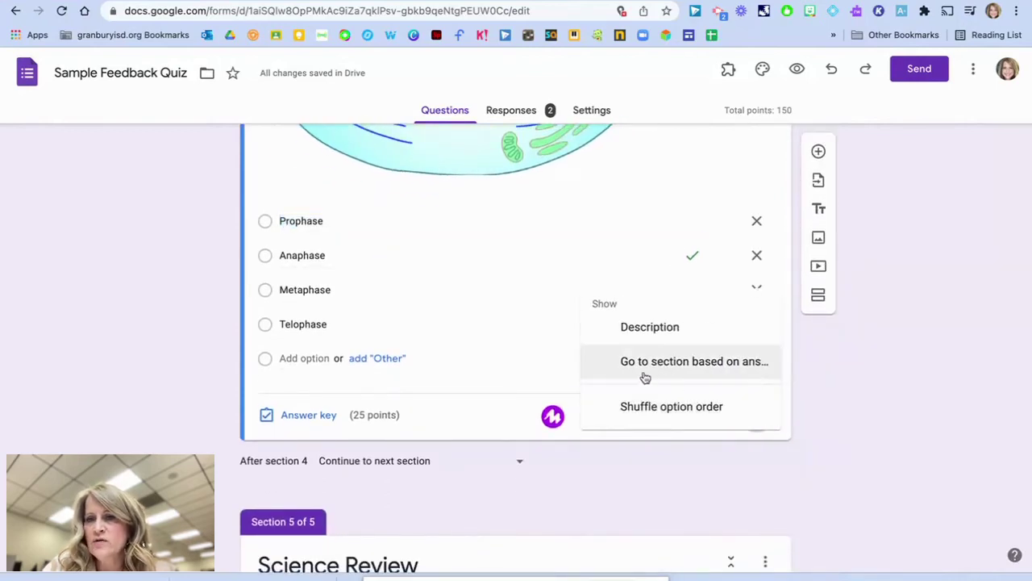
click(710, 364)
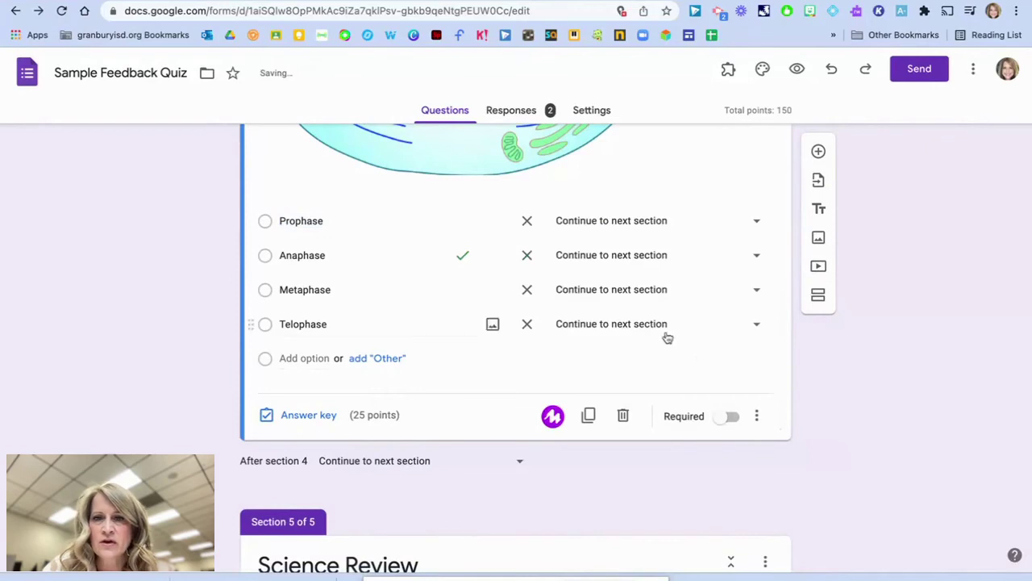
click(758, 258)
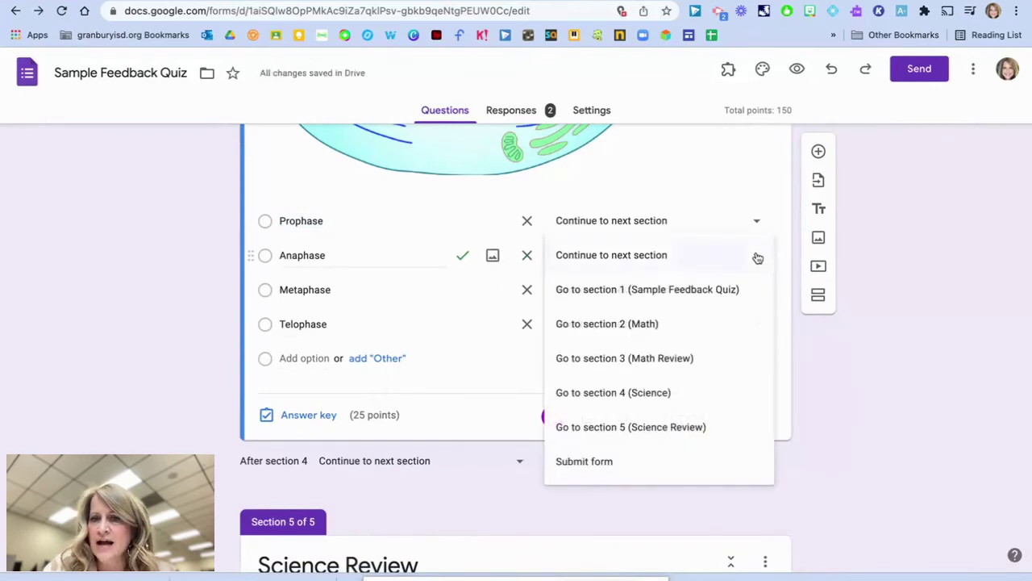
click(595, 474)
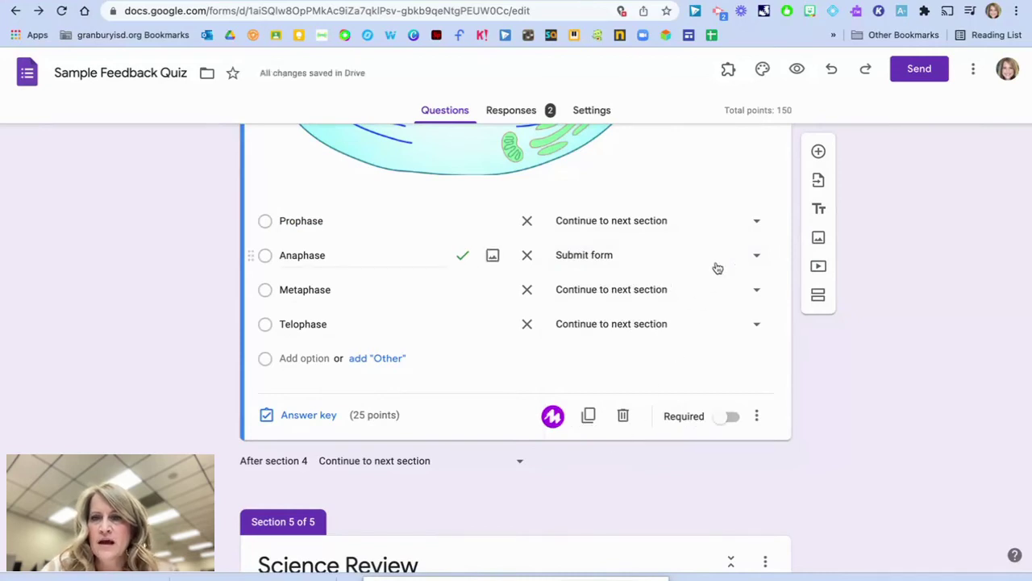
- Route the mitosis question's incorrect answers Prophase, Metaphase and Telophase to section 5 (Science Review)
click(758, 226)
click(665, 393)
click(760, 293)
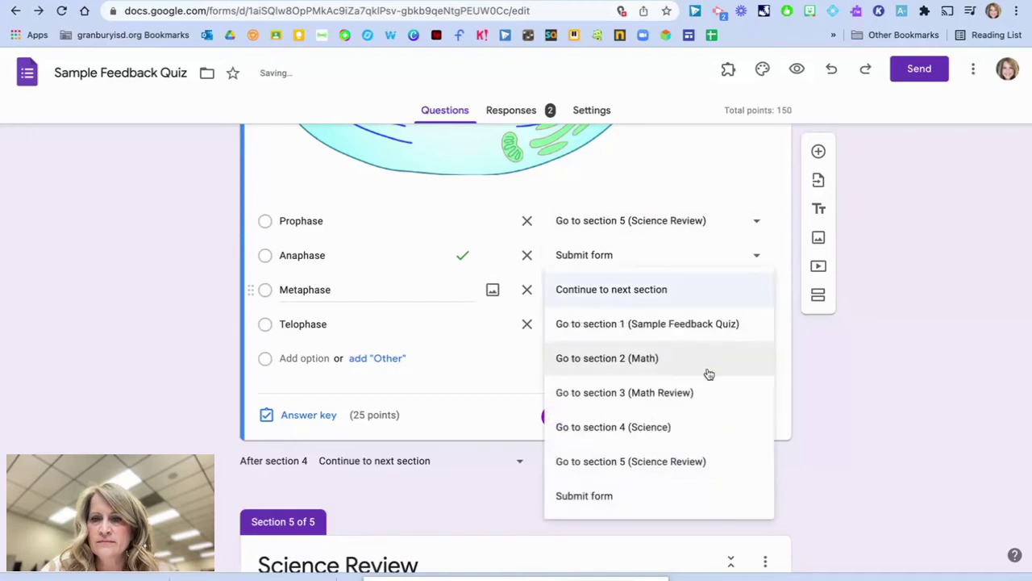
click(664, 468)
click(755, 329)
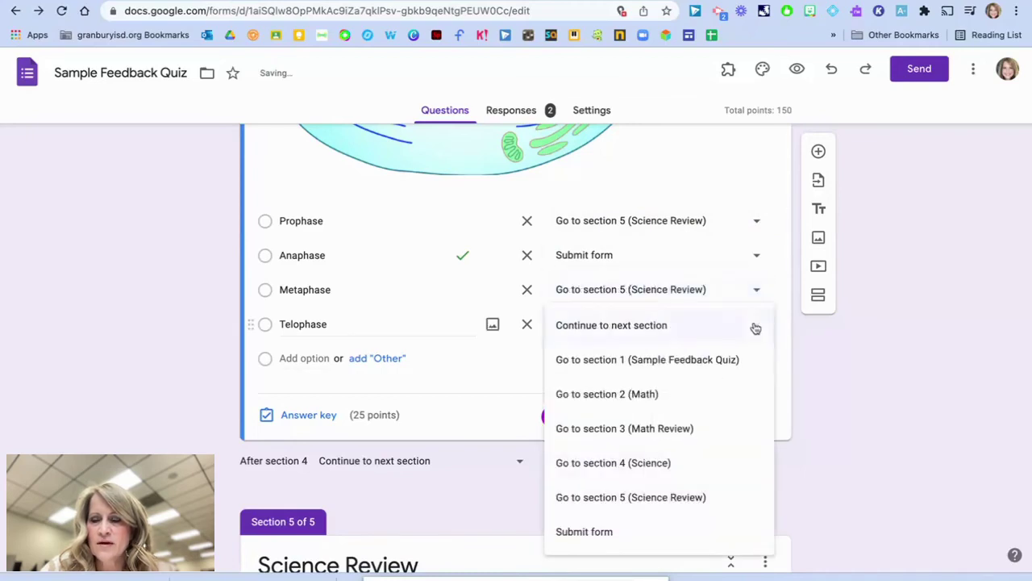
click(692, 499)
scroll(691, 496, down, 6)
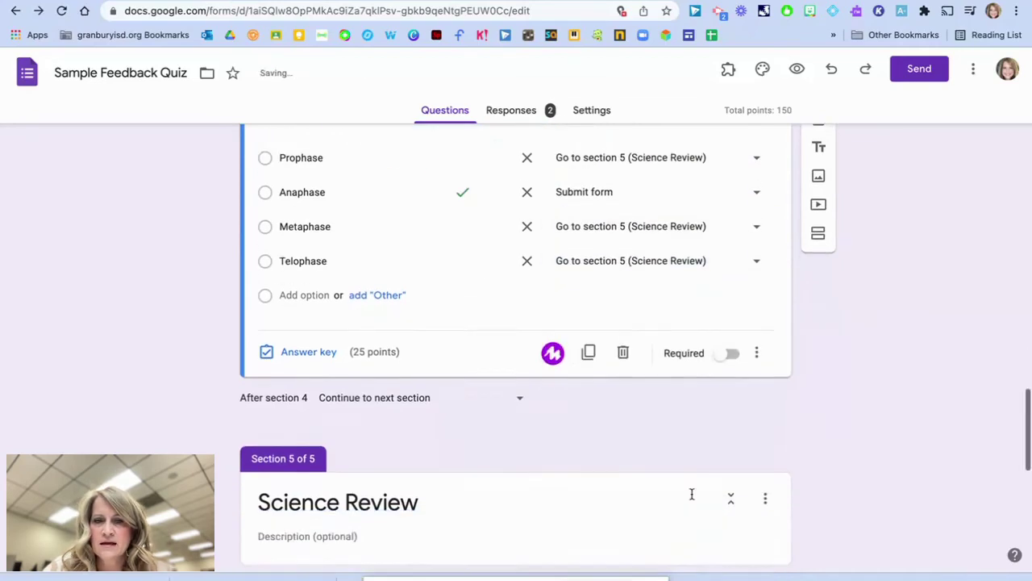
- Enable section routing based on answer for the Science Review's Try Again question and route its single option back to the Science section
scroll(691, 502, down, 3)
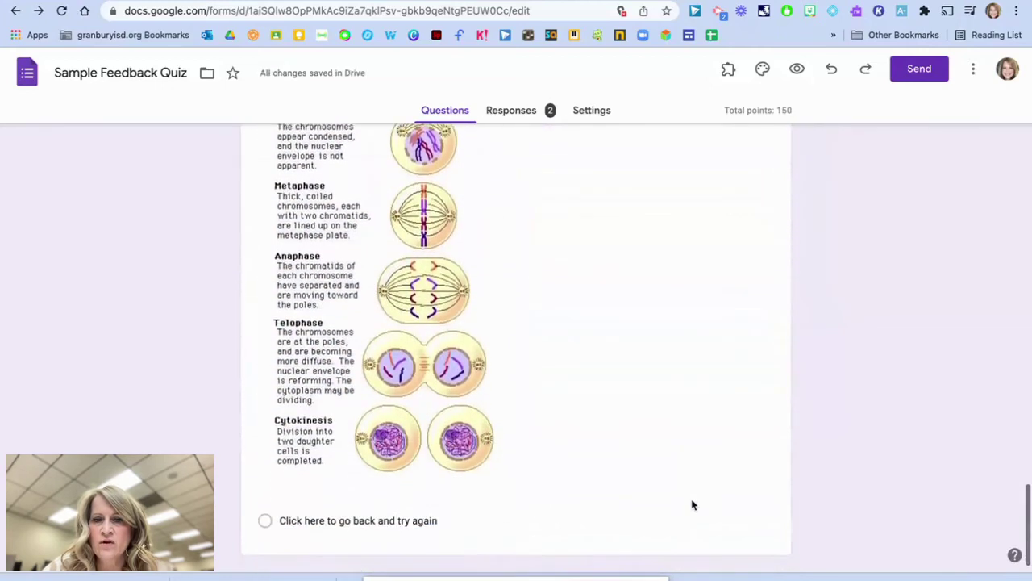
click(559, 502)
scroll(560, 500, down, 1)
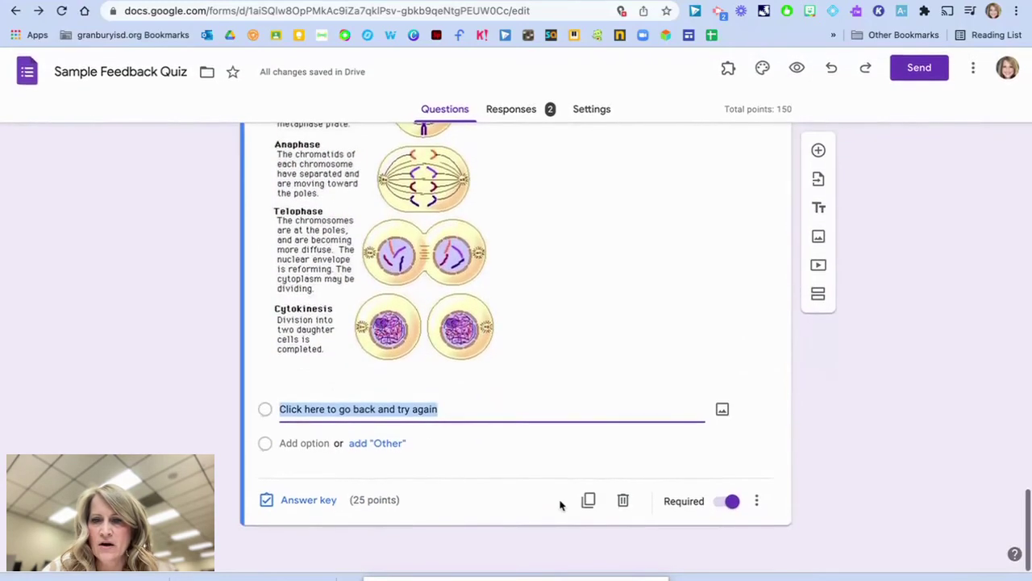
click(761, 502)
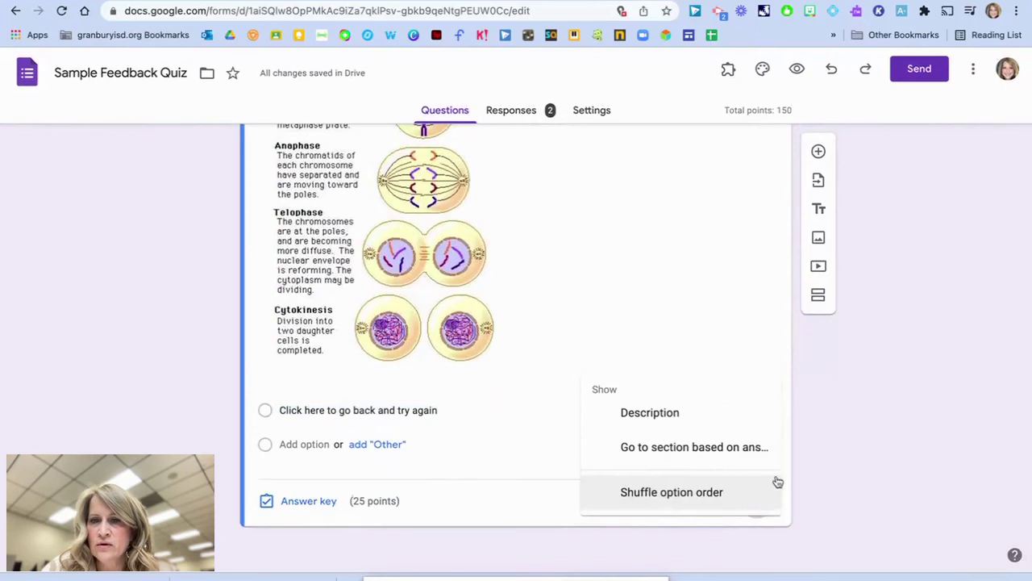
click(733, 450)
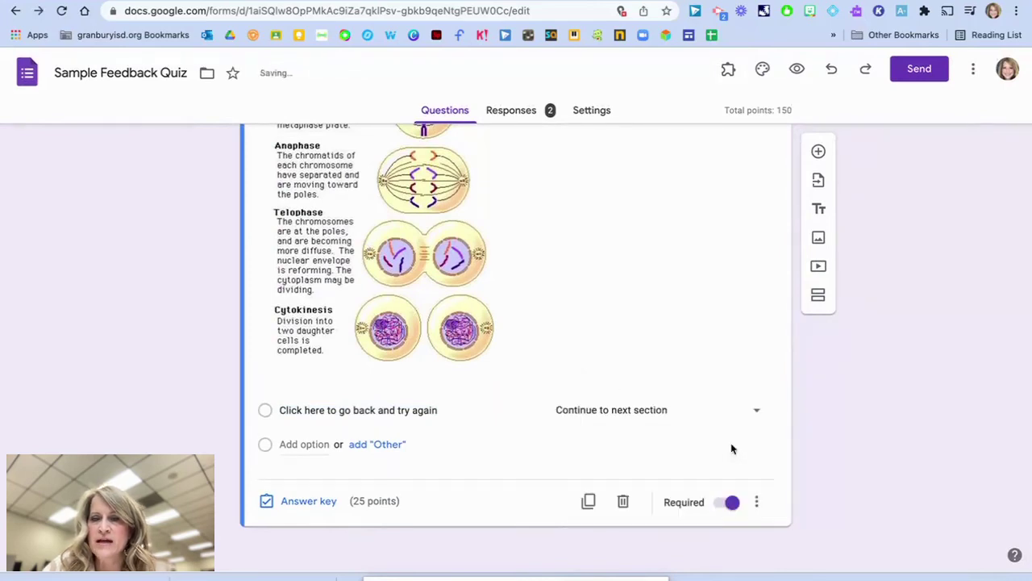
click(665, 412)
click(653, 464)
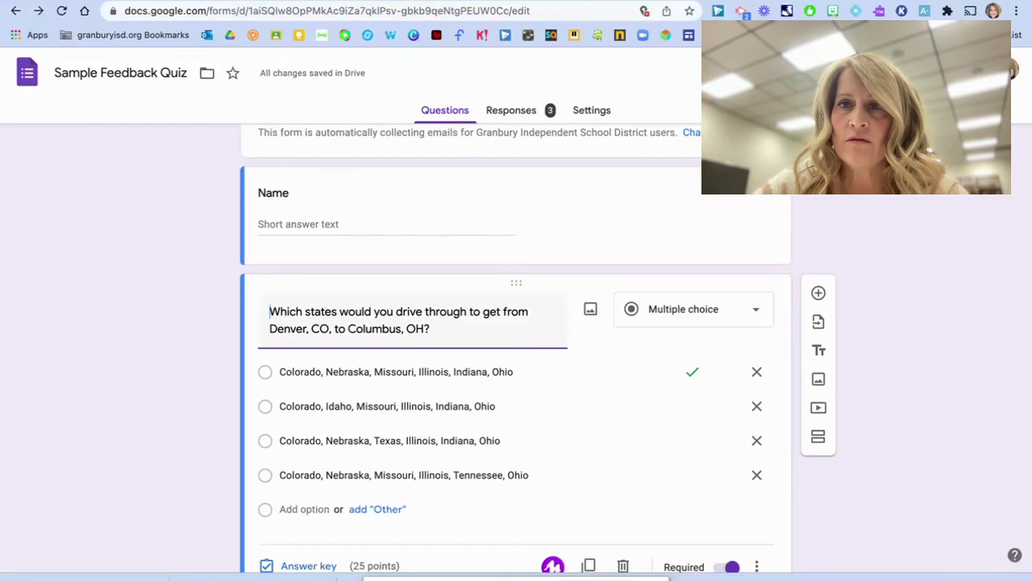
- Preview the quiz, fill in the respondent's name, answer the states question with "Colorado, Idaho, Missouri, Illinois, Indiana, Ohio" and continue to Math
click(787, 72)
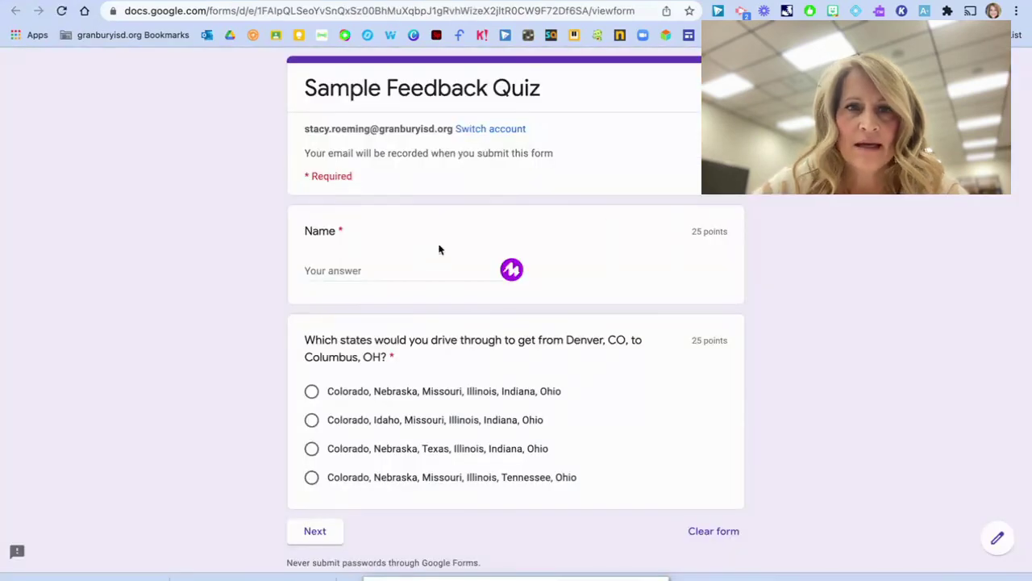
click(393, 270)
text(Stacy)
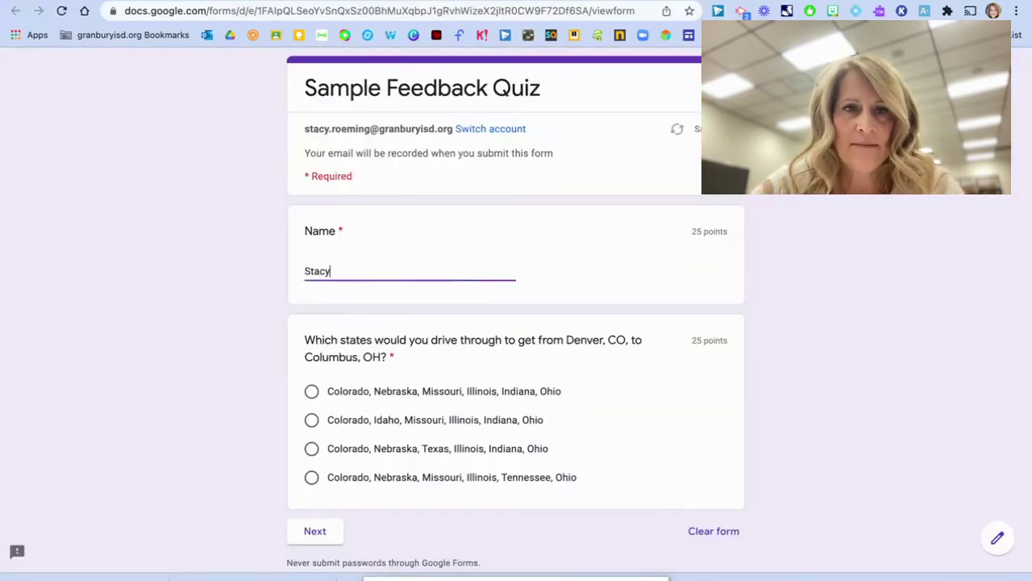
click(312, 422)
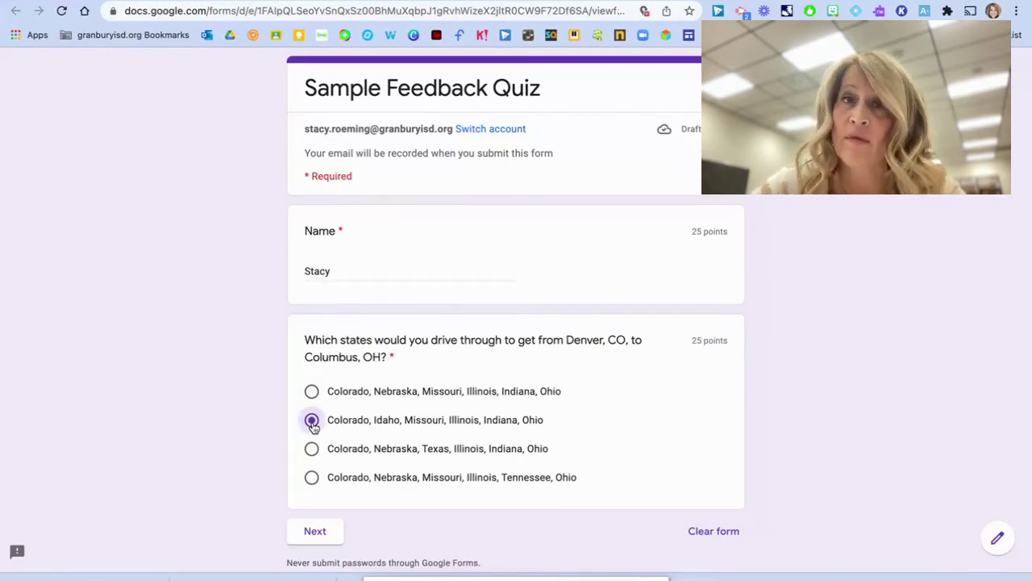
click(314, 533)
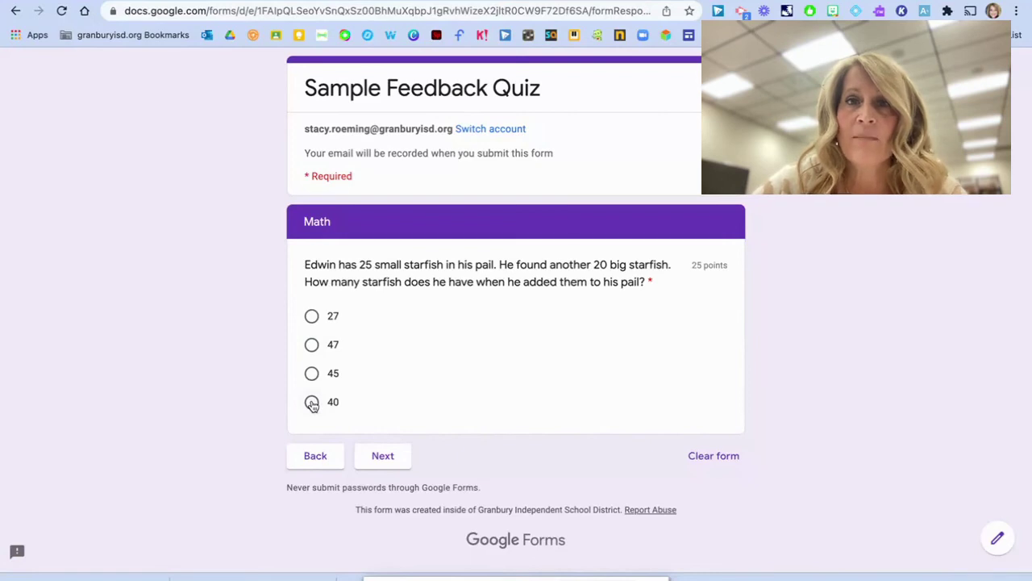
- Answer the starfish question with 40 and return from Math Review by choosing "Click here to go back to your previous question"
click(312, 403)
click(383, 457)
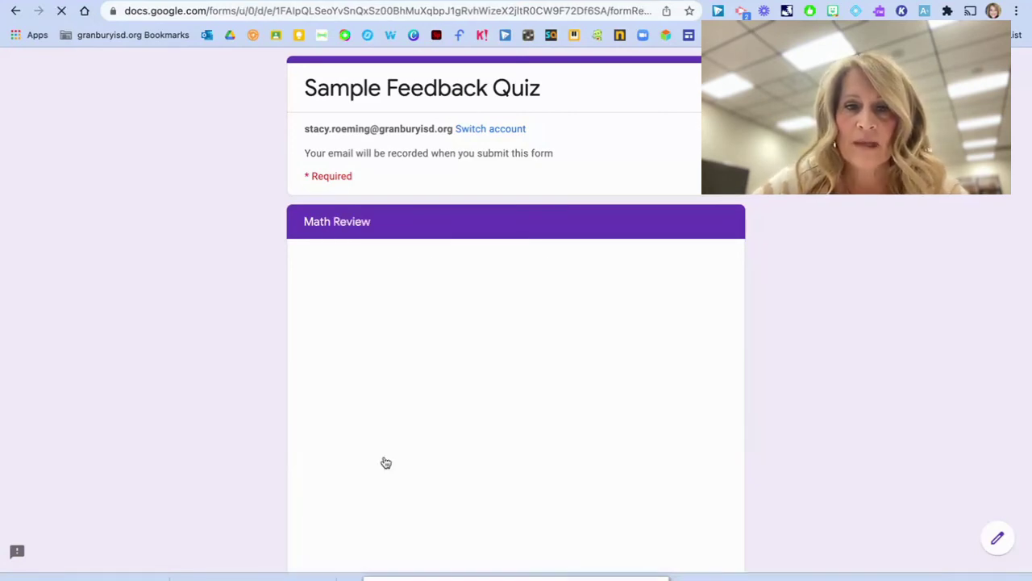
scroll(385, 462, down, 3)
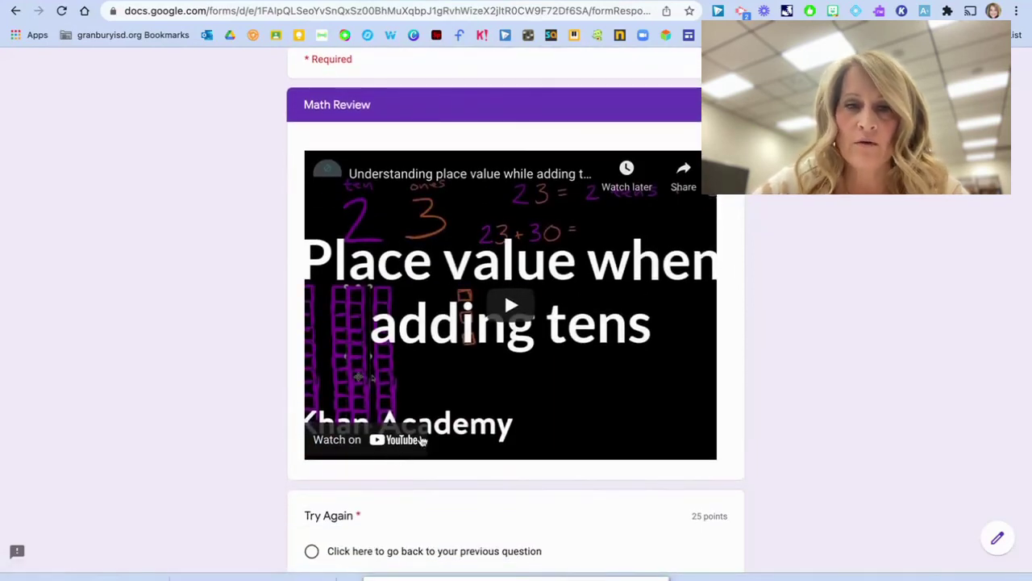
scroll(420, 441, down, 3)
click(312, 452)
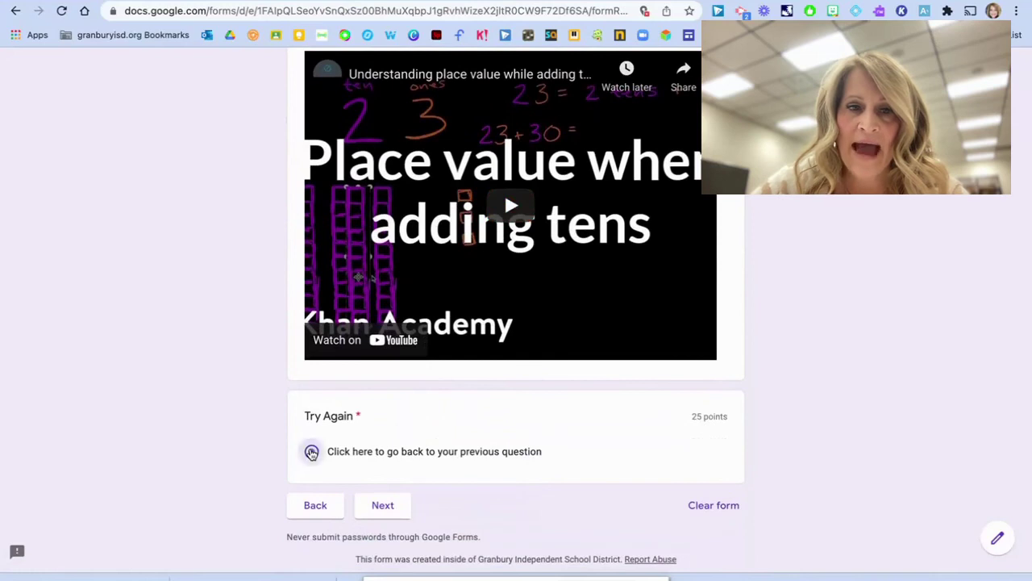
click(371, 505)
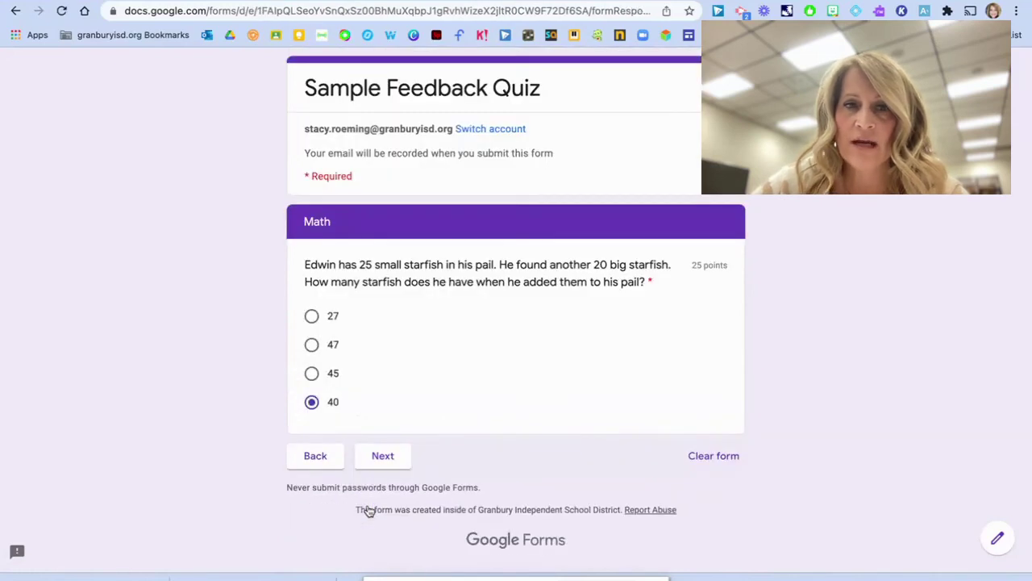
- Change the starfish answer to 45 and answer the mitosis question in the Science section with Metaphase
click(312, 373)
click(389, 462)
scroll(390, 464, down, 1)
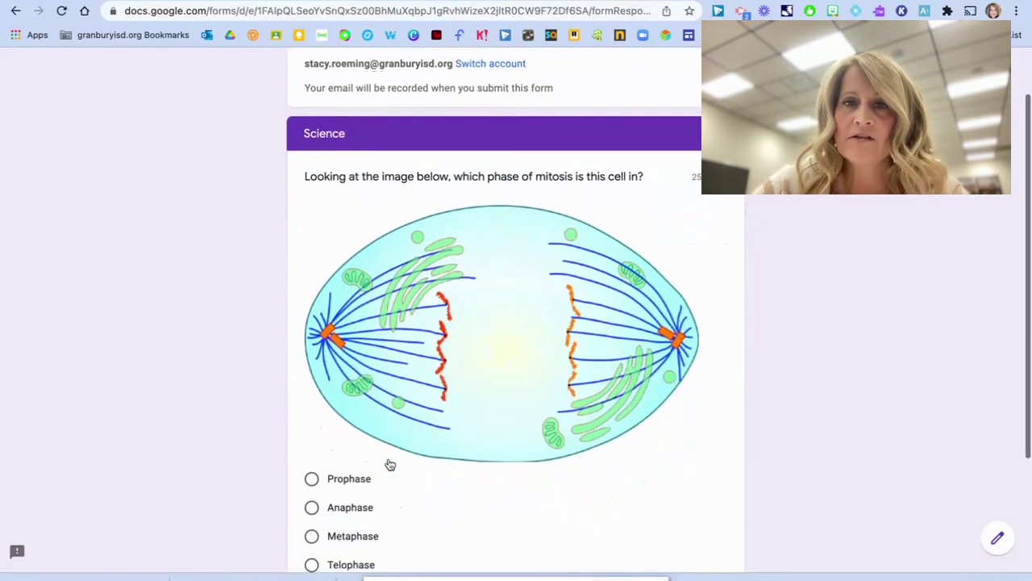
scroll(391, 465, down, 2)
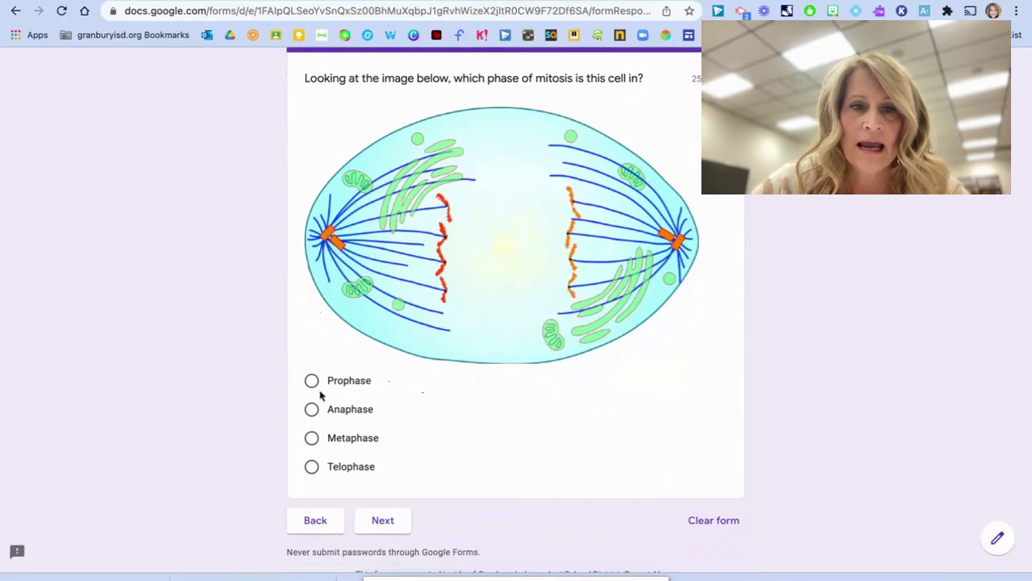
click(317, 442)
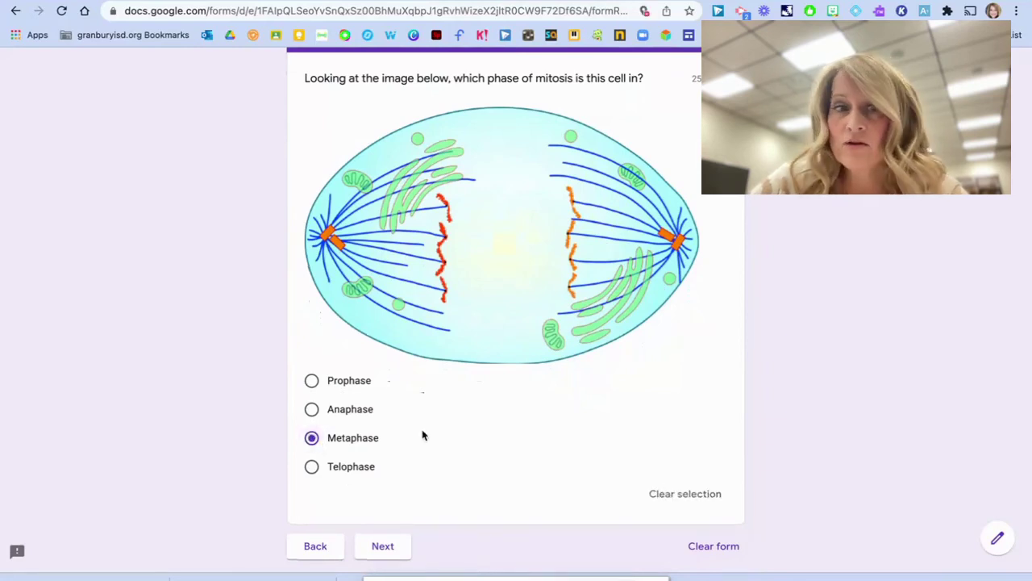
click(382, 547)
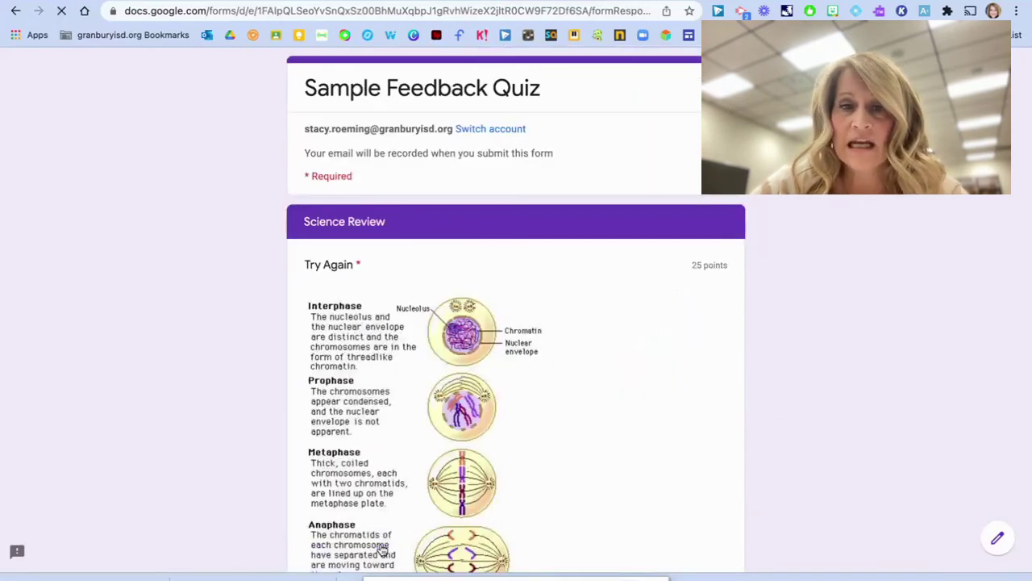
- Return from Science Review to the mitosis question with "Click here to go back and try again" selected
scroll(382, 548, down, 2)
scroll(383, 550, down, 1)
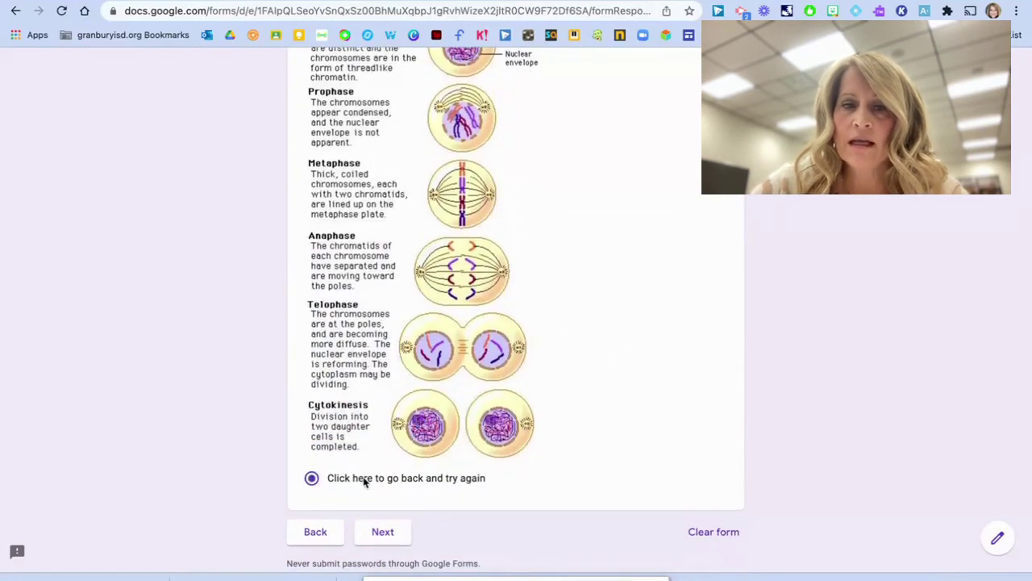
click(382, 533)
- Change the mitosis answer to Anaphase and submit the quiz response
scroll(380, 536, down, 3)
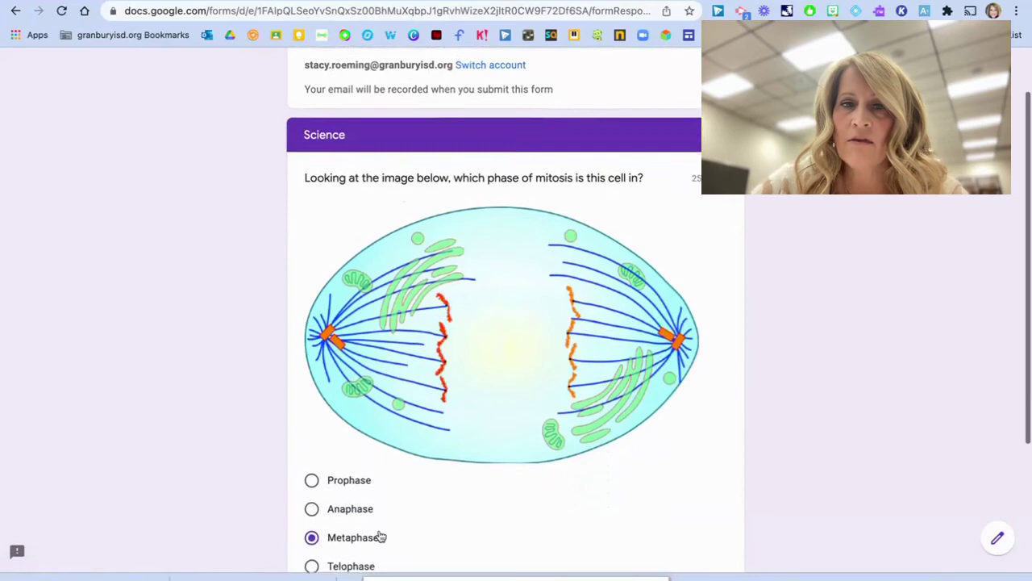
click(312, 382)
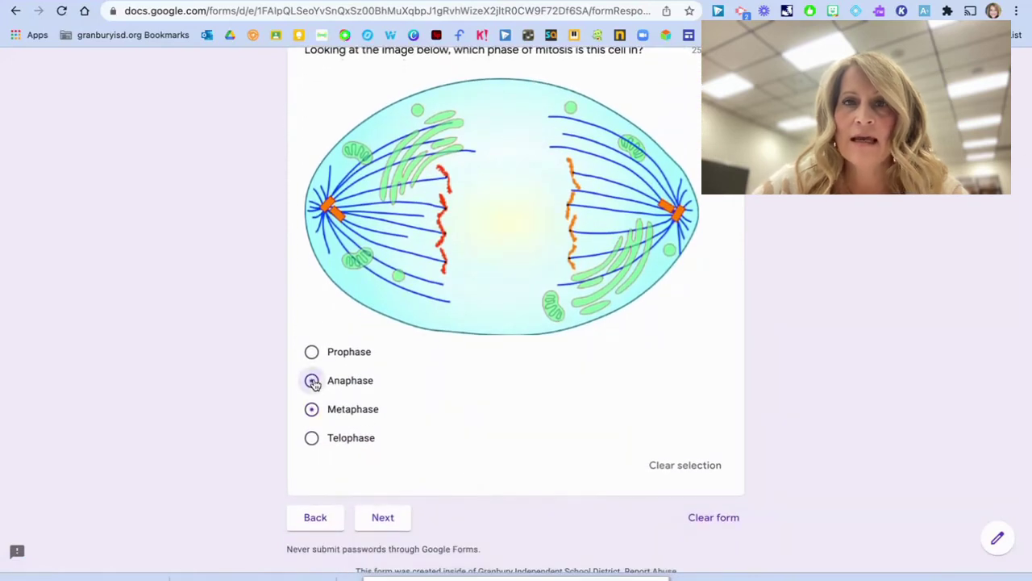
click(384, 517)
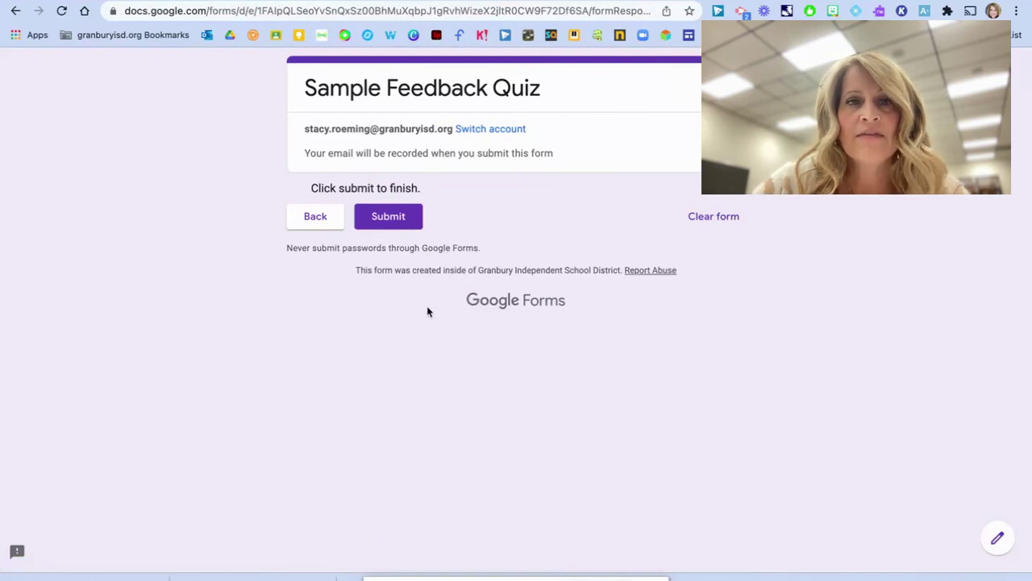
click(395, 218)
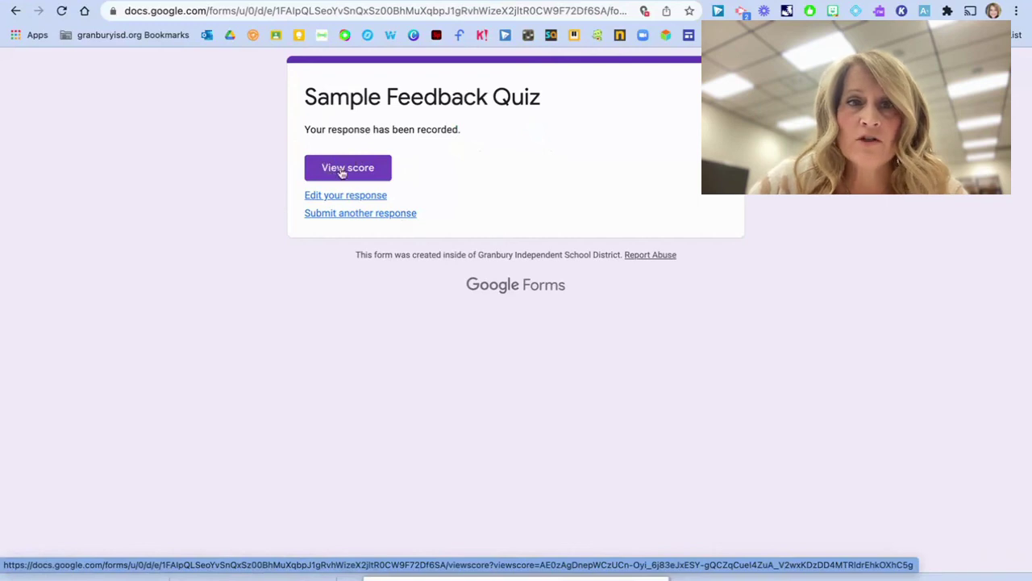
- View the quiz score and check the feedback link of the states question, closing the linked map after viewing it
click(357, 166)
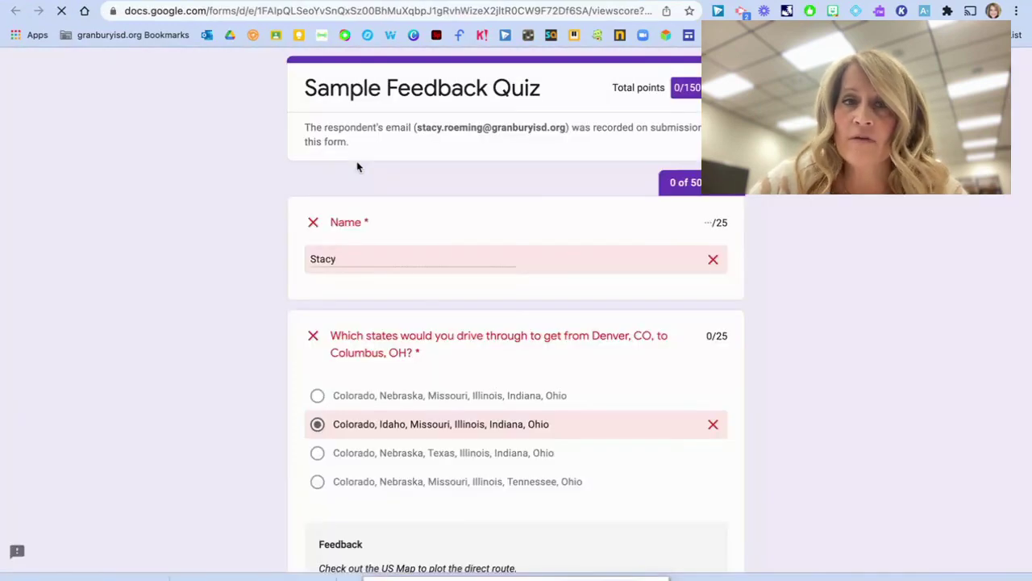
scroll(399, 270, down, 2)
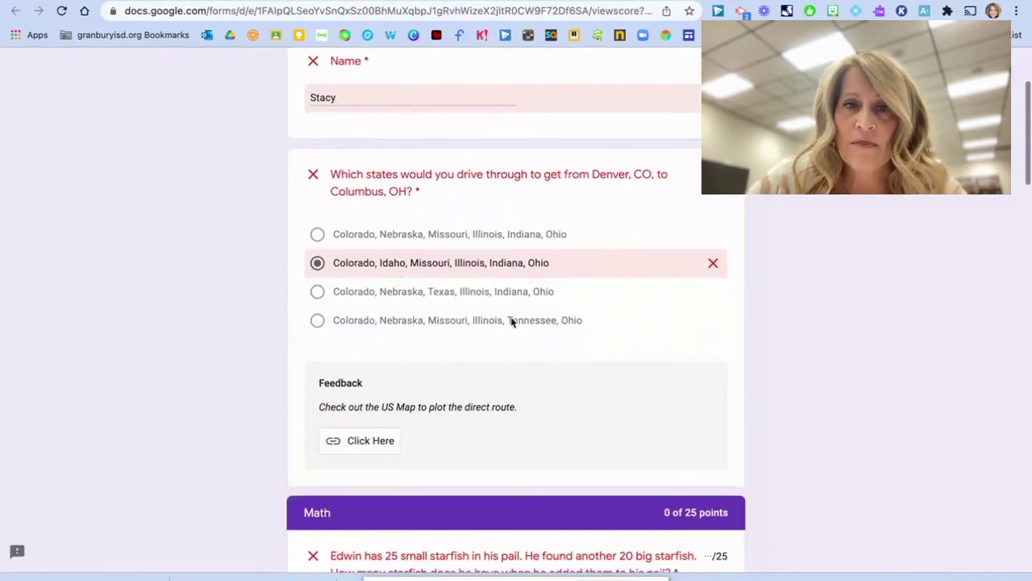
scroll(472, 256, down, 2)
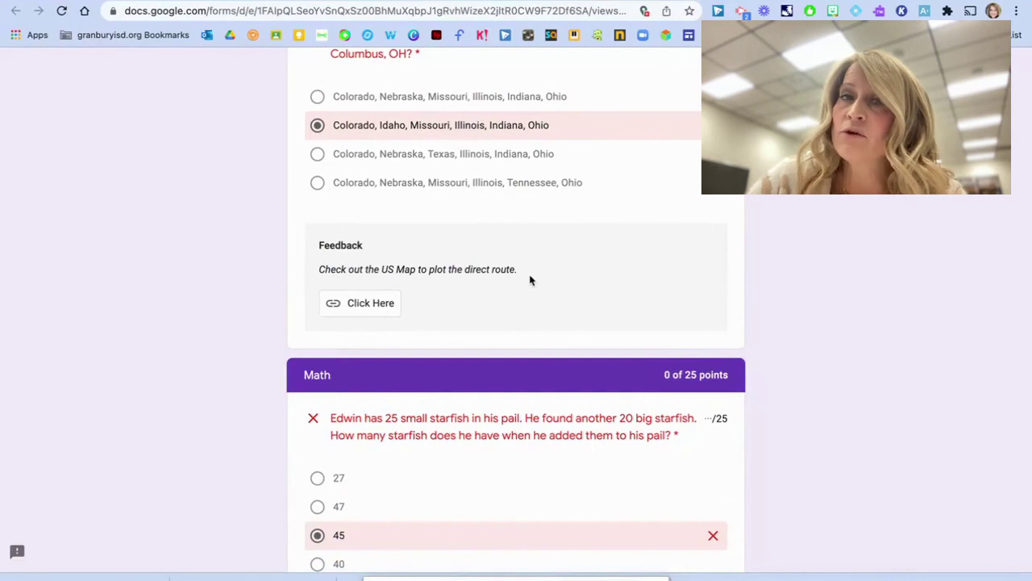
click(370, 303)
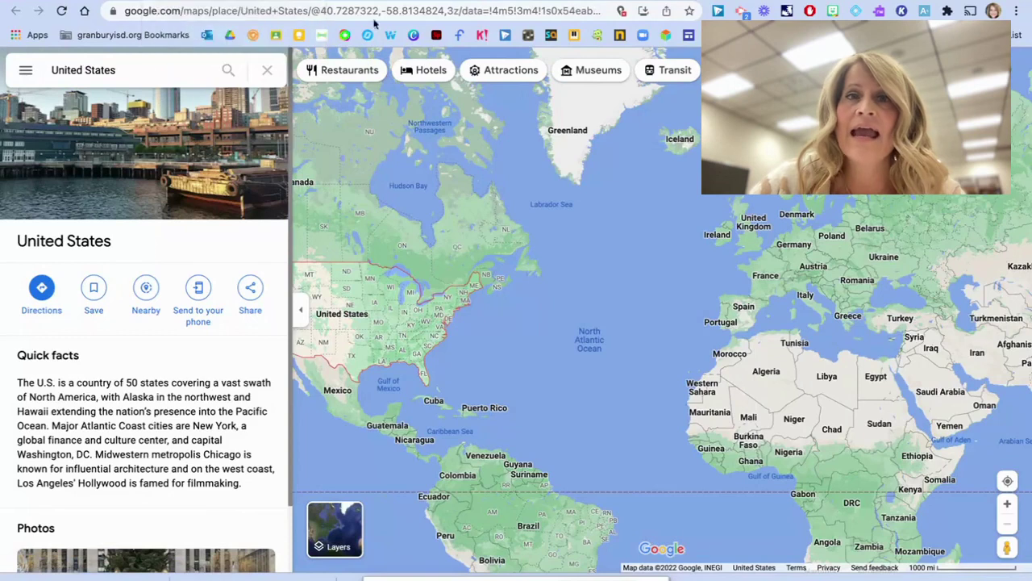
click(420, 1)
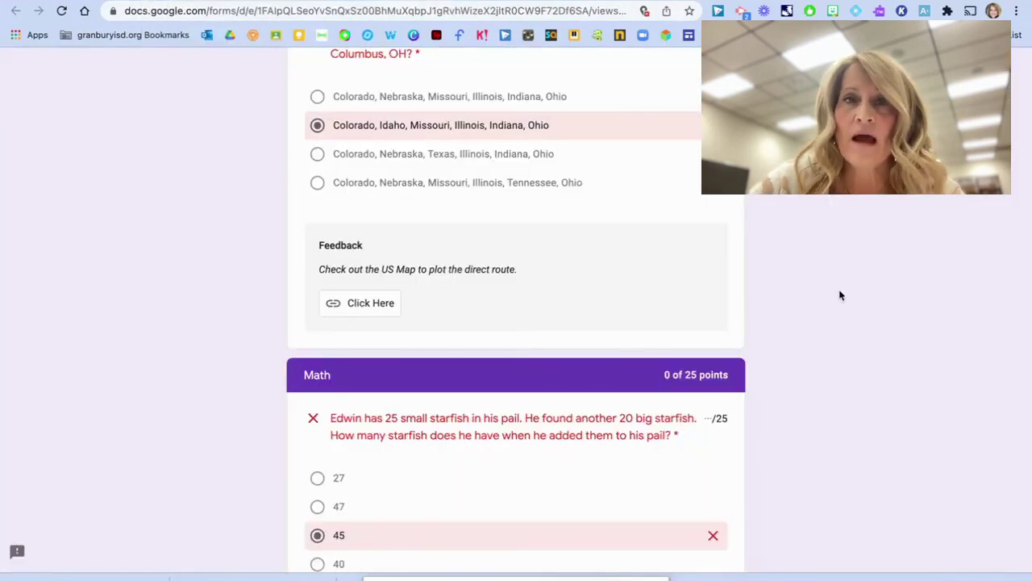